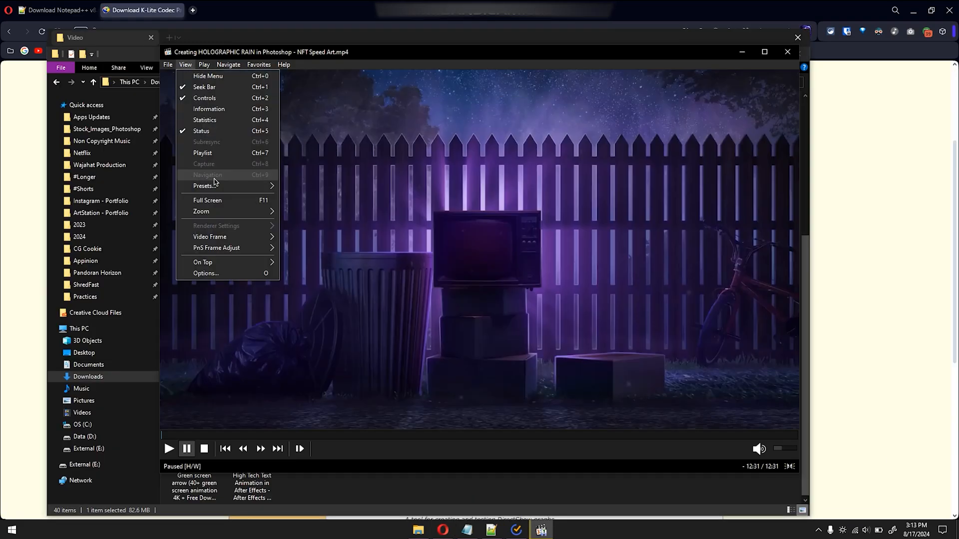
left_click(206, 273)
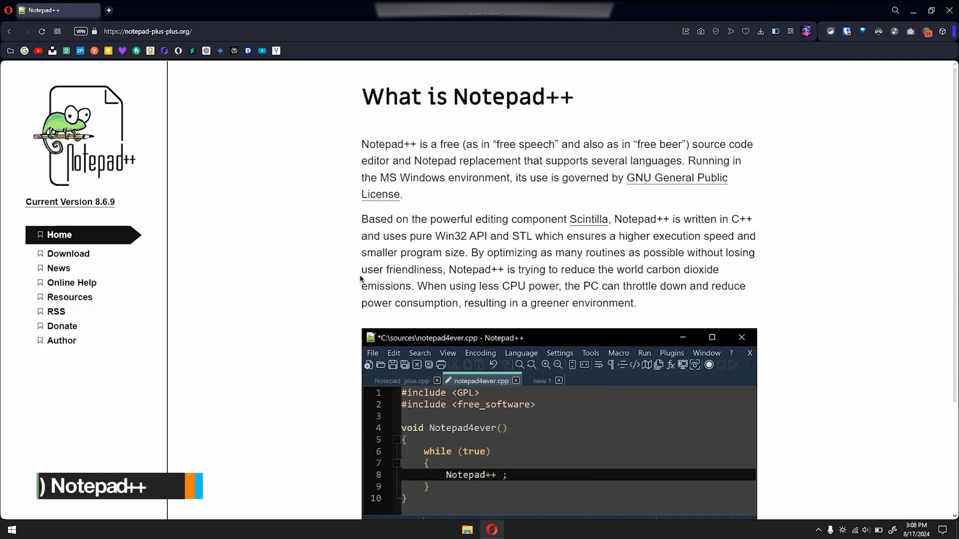
Look over the Notepad++ home page and open the download page for Notepad++ v8.6.7.
scroll(360, 278, "down", 2)
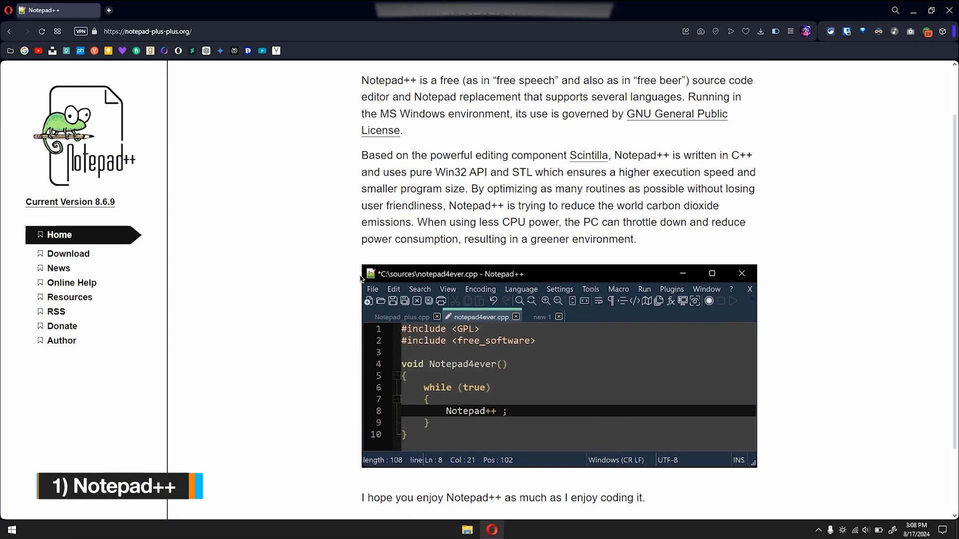
scroll(361, 277, "down", 2)
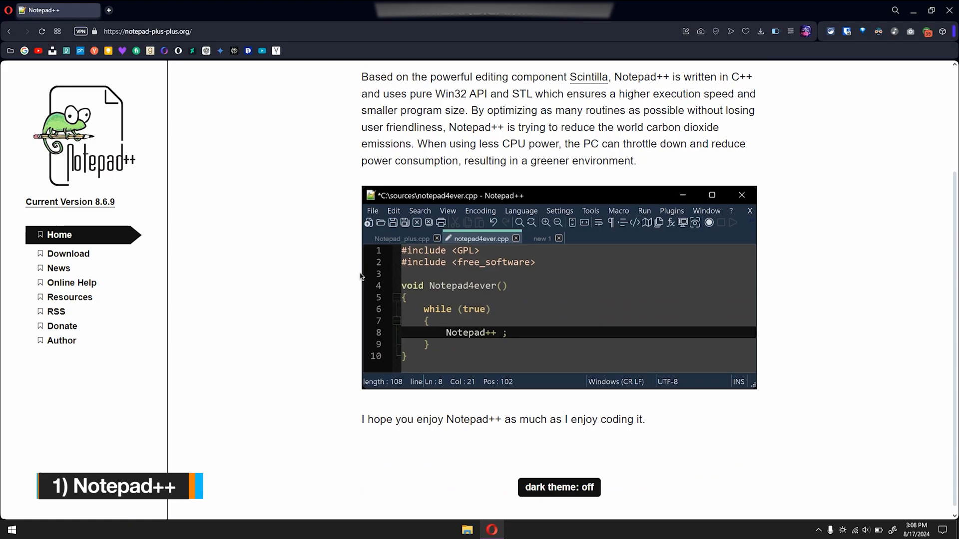
scroll(361, 276, "up", 3)
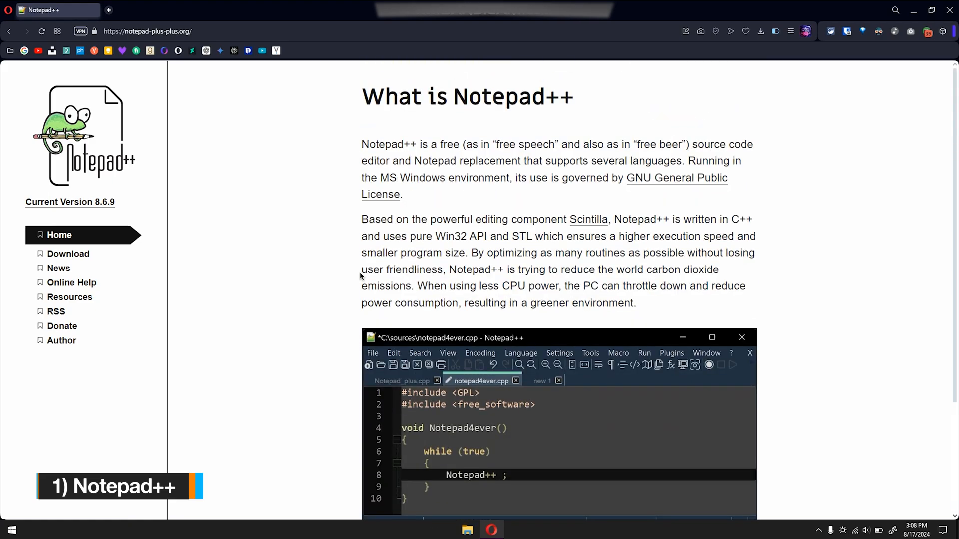
left_click(73, 256)
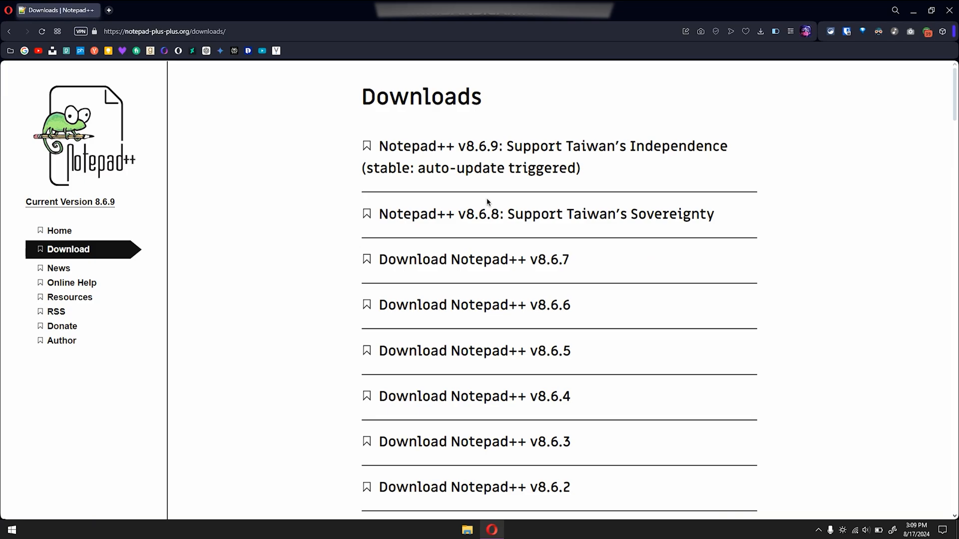
left_click(431, 269)
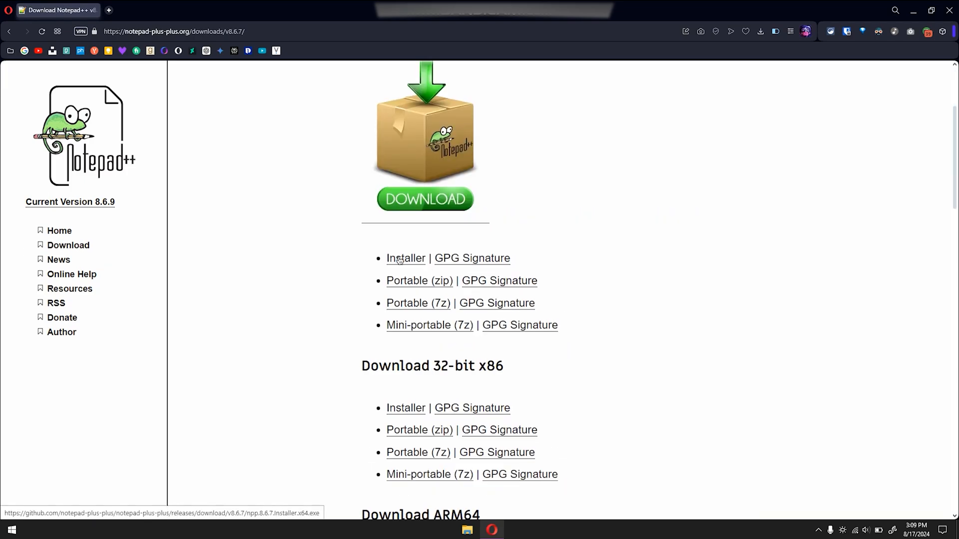
Launch the built-in Windows Notepad and look at its Help commands.
key("super")
type("notepa")
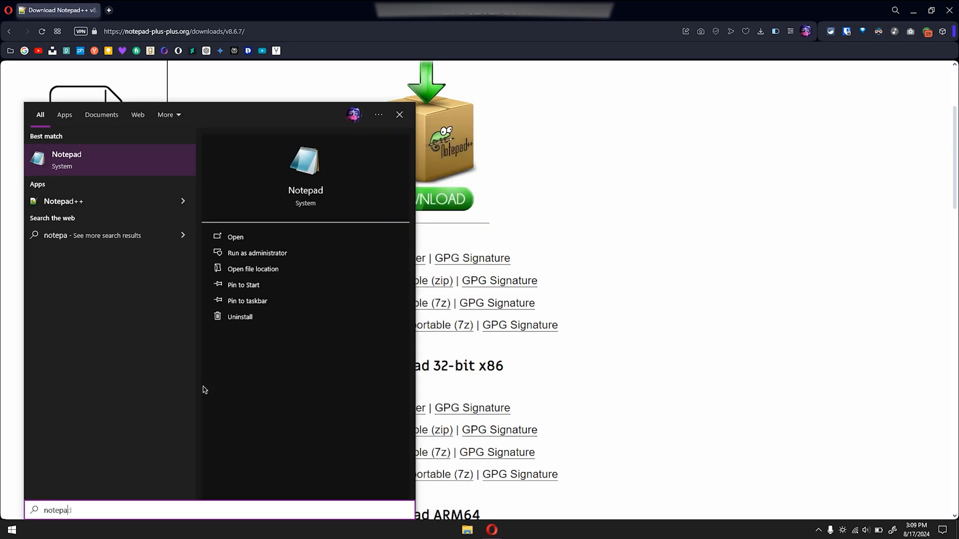
key("Return")
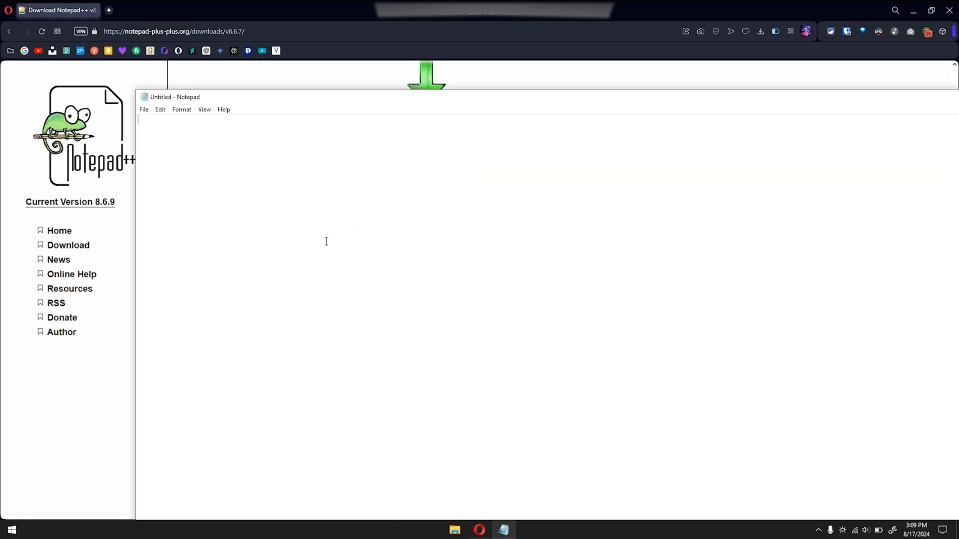
left_click(227, 111)
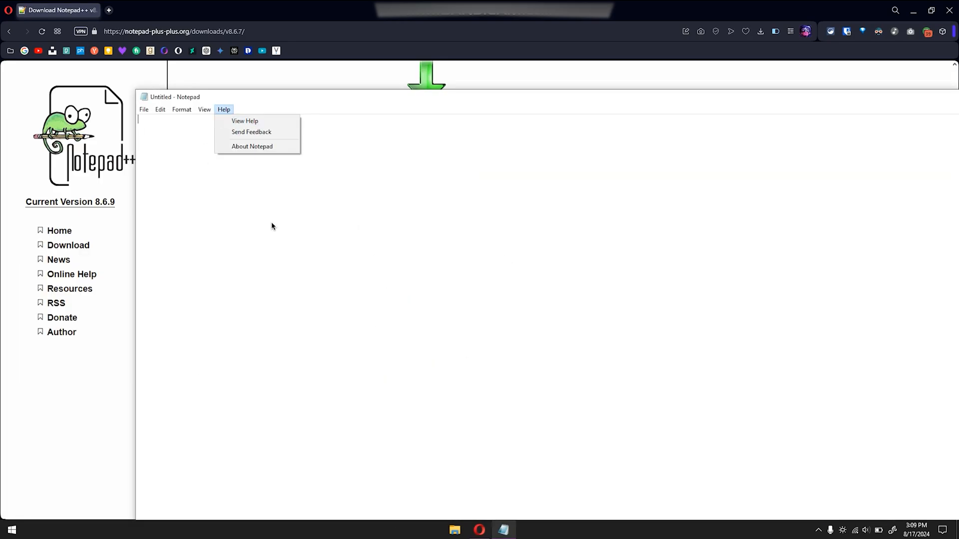
left_click(271, 222)
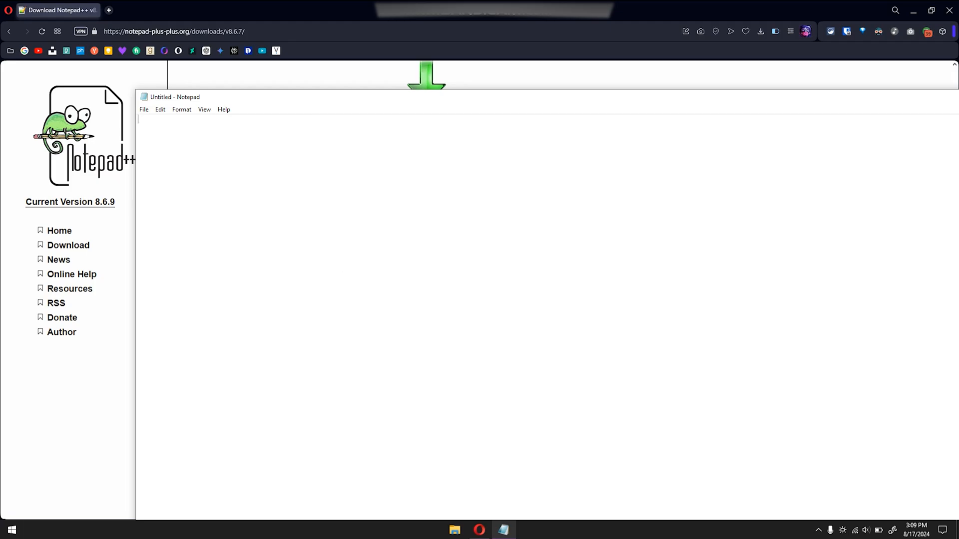
Launch Notepad++ and maximize its window.
left_click(12, 530)
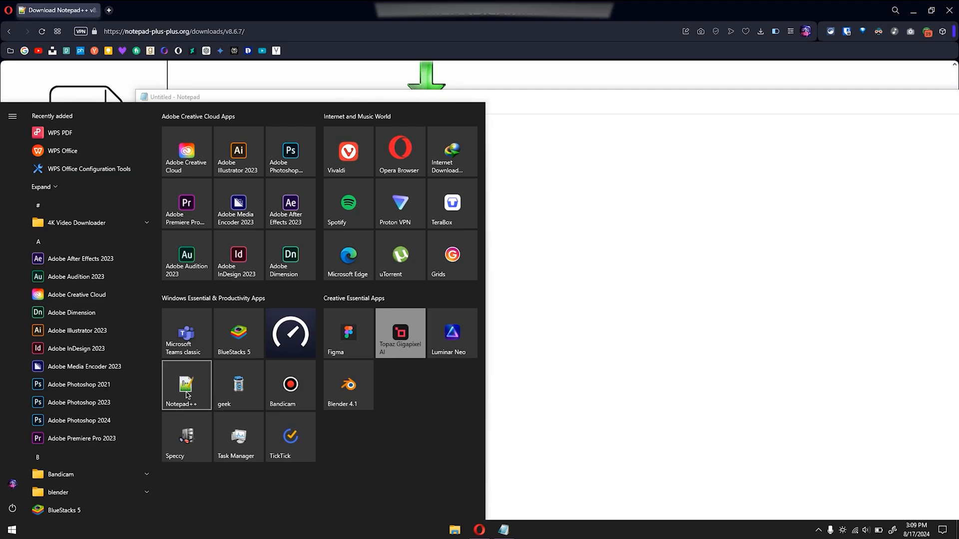
left_click(188, 394)
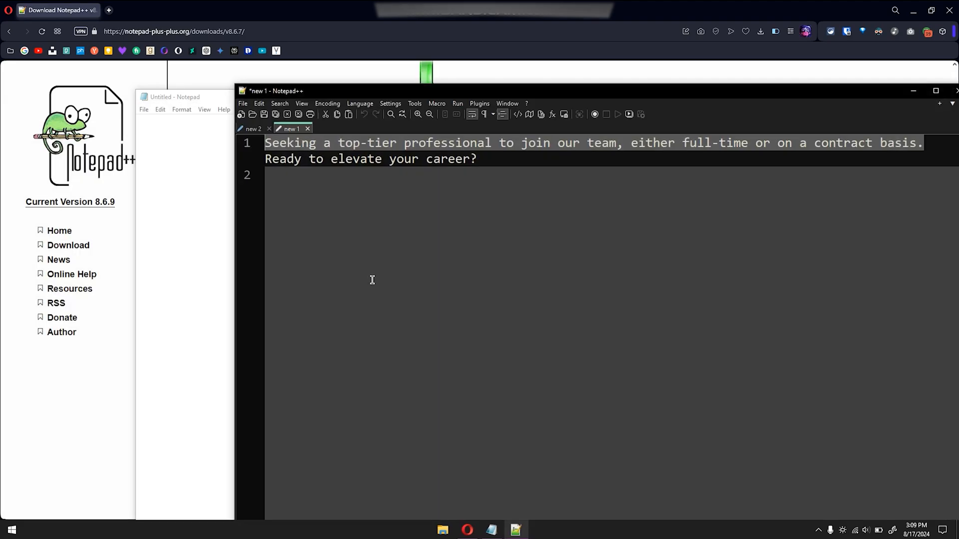
double_click(414, 90)
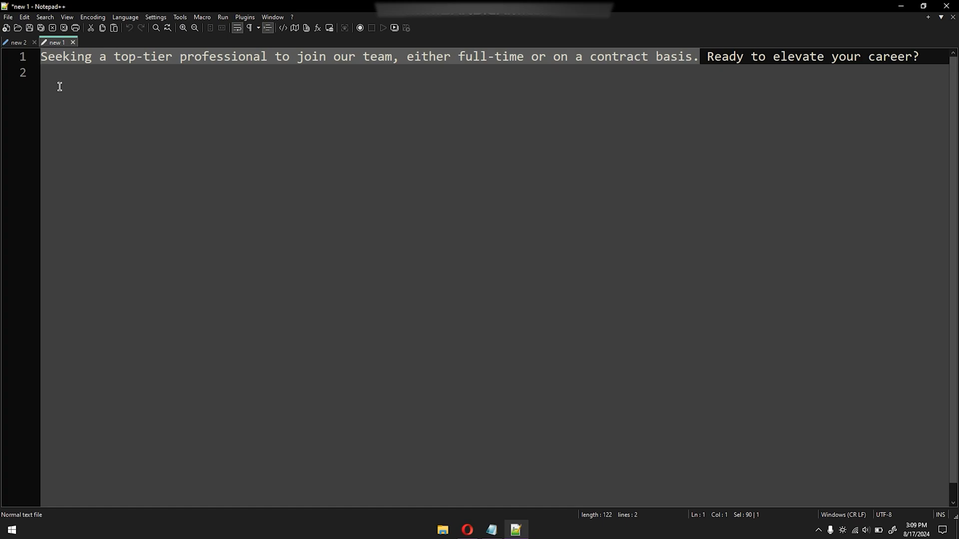
Create a new document and enter the text "5 Essential Windows Apps You Need Right Now".
left_click(7, 29)
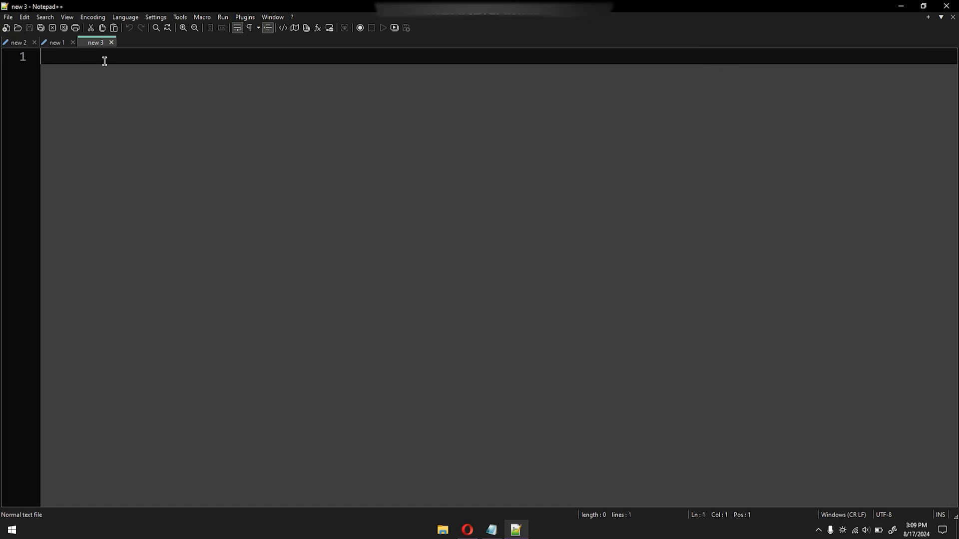
type("5 Essential Windows Apps You Need Right Now")
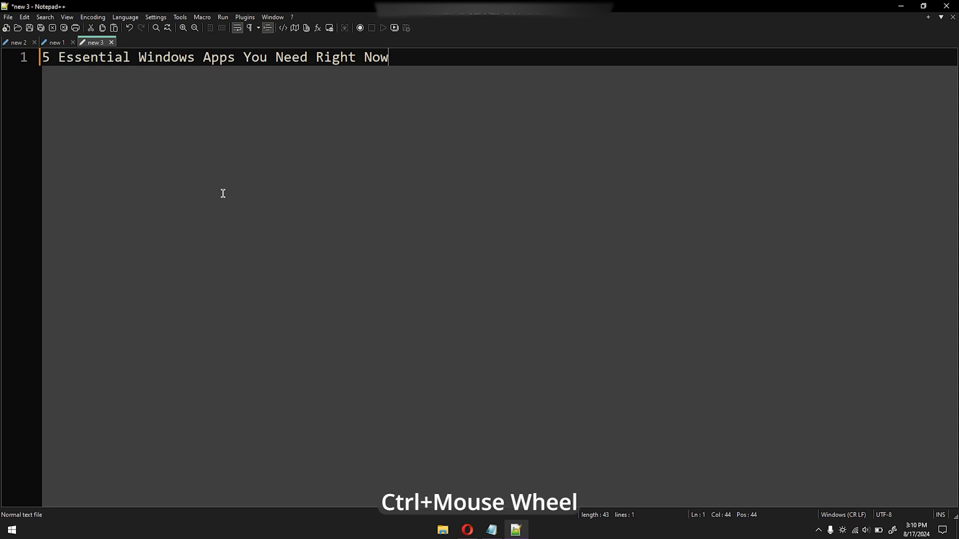
scroll(223, 193, "up", 3)
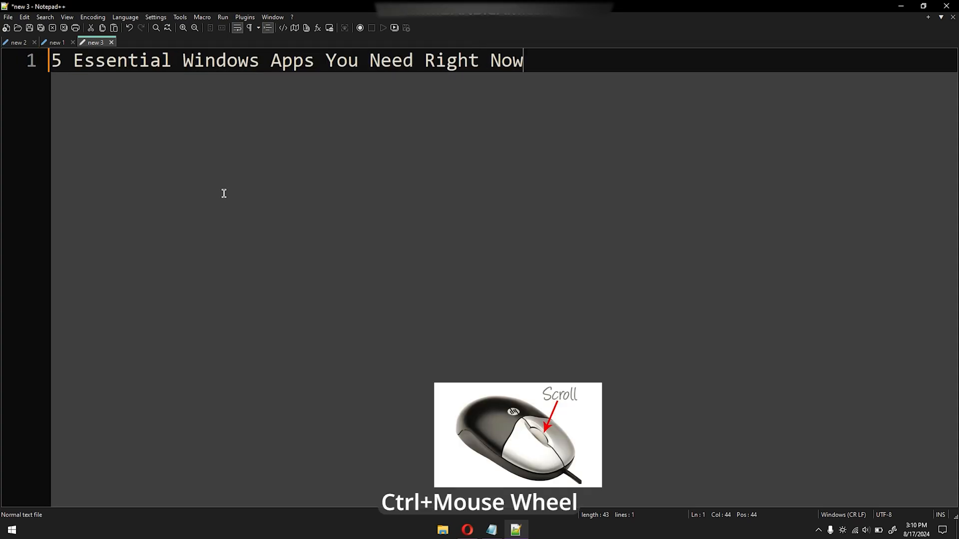
scroll(224, 194, "down", 1)
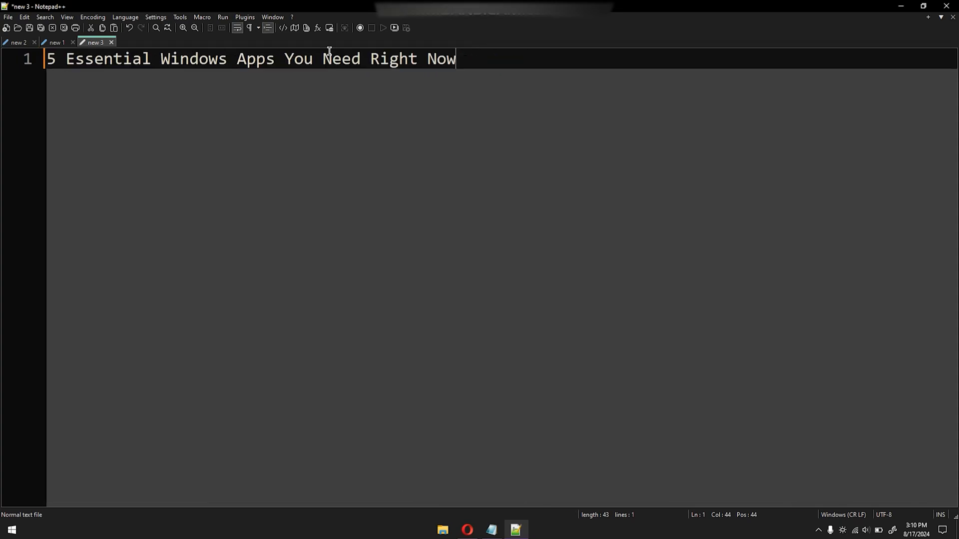
Use the open-documents list to switch to the document new 2 and from there to new 1.
left_click(271, 18)
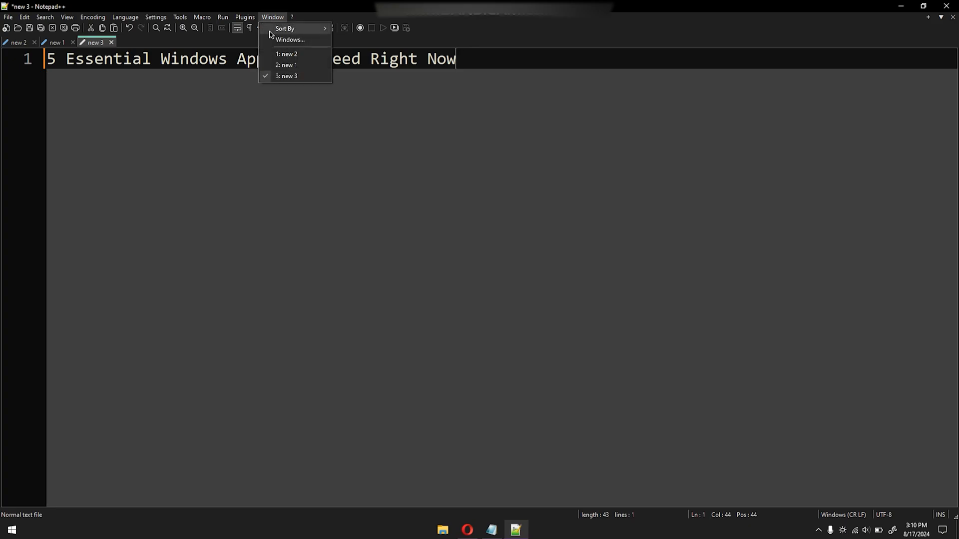
left_click(272, 55)
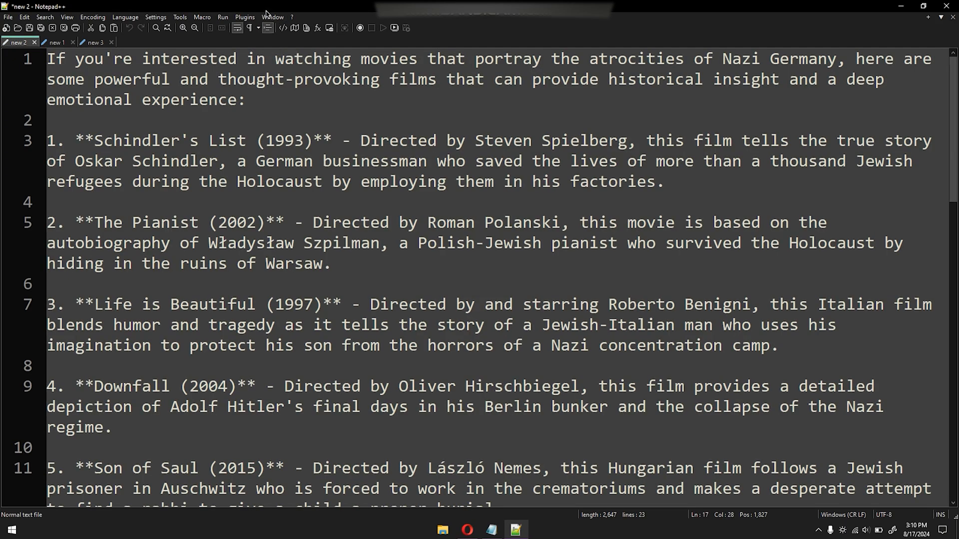
left_click(272, 17)
left_click(277, 64)
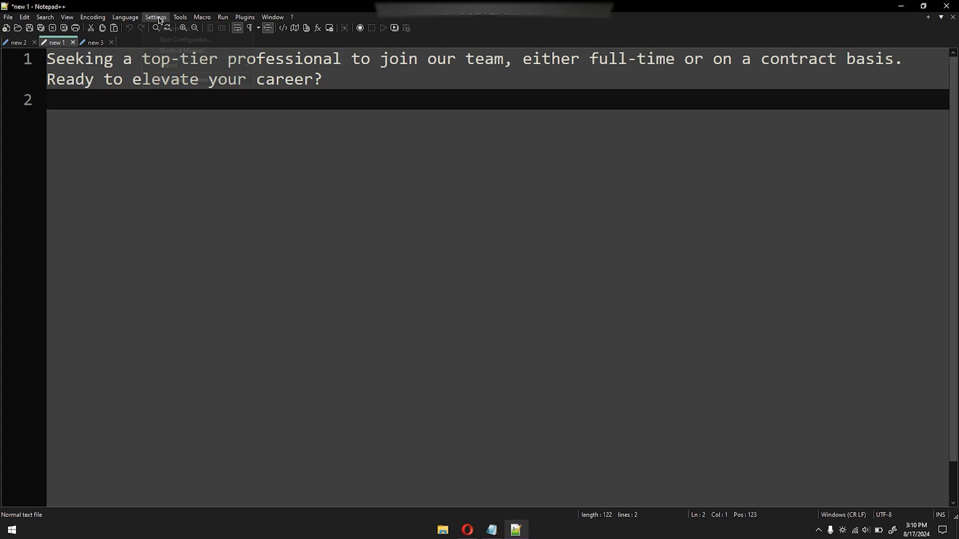
Try the large Fluent UI toolbar icons in the preferences and return to the small Fluent UI icons.
left_click(155, 17)
left_click(160, 30)
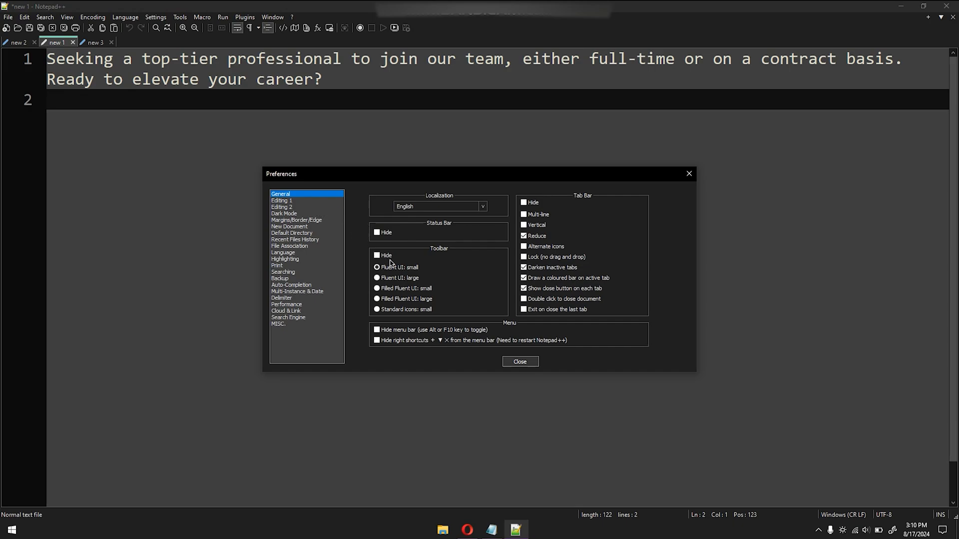
left_click(393, 280)
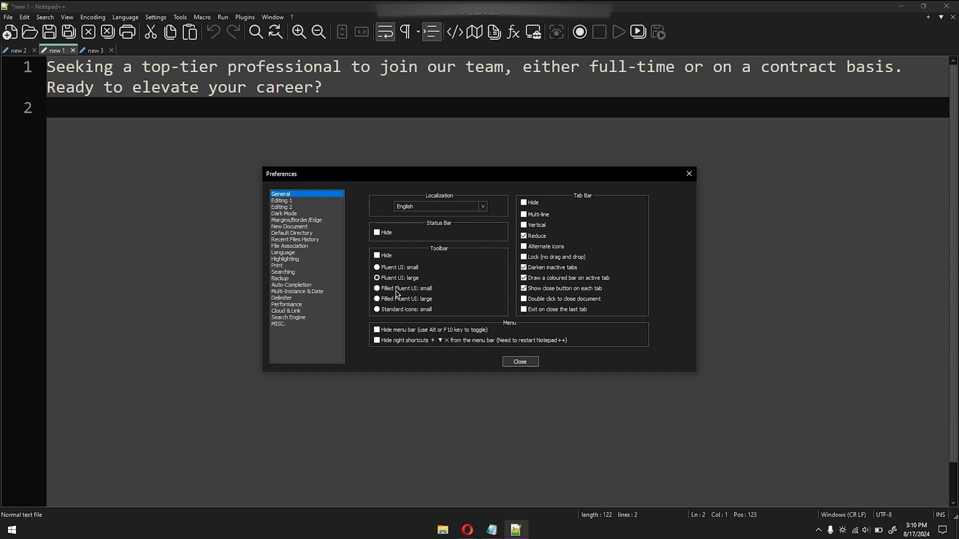
left_click(397, 269)
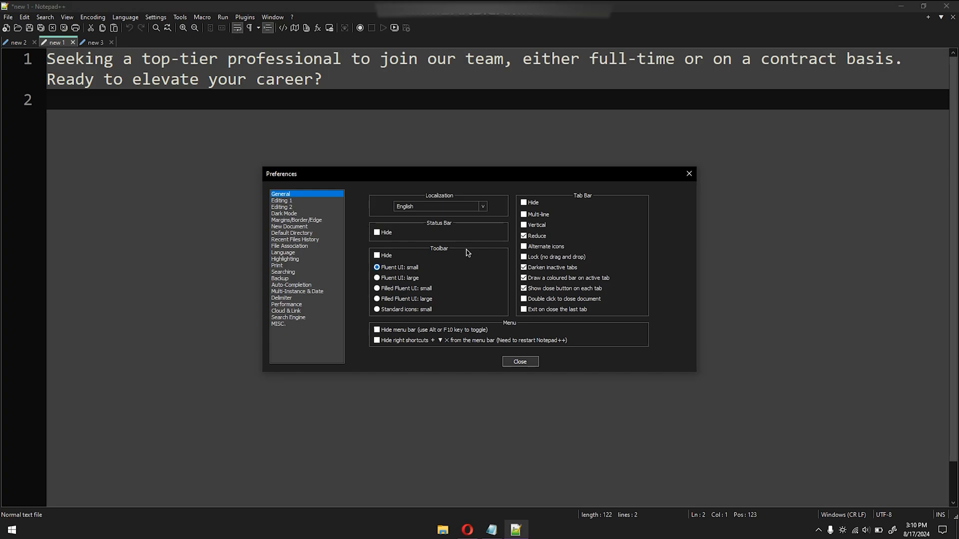
Try the smooth font option in the Editing 1 preferences and switch it back off.
left_click(296, 202)
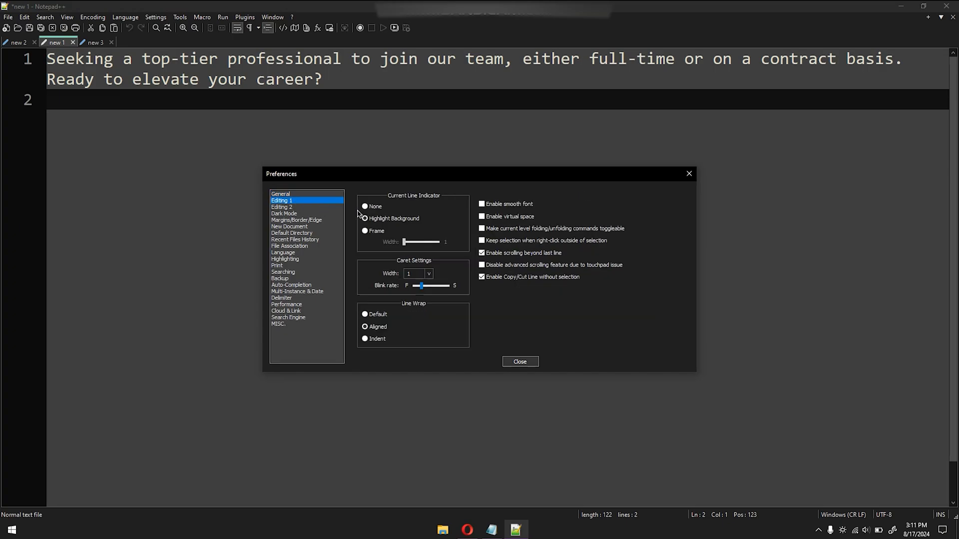
left_click(507, 206)
left_click(508, 207)
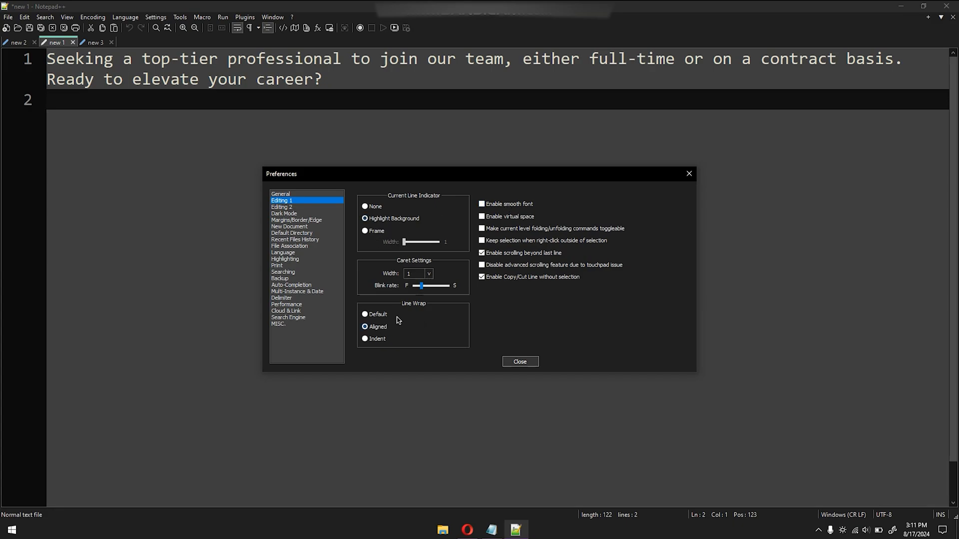
Review the Editing 2 preferences, try the red and green Dark Mode tones, and close the preferences.
left_click(301, 213)
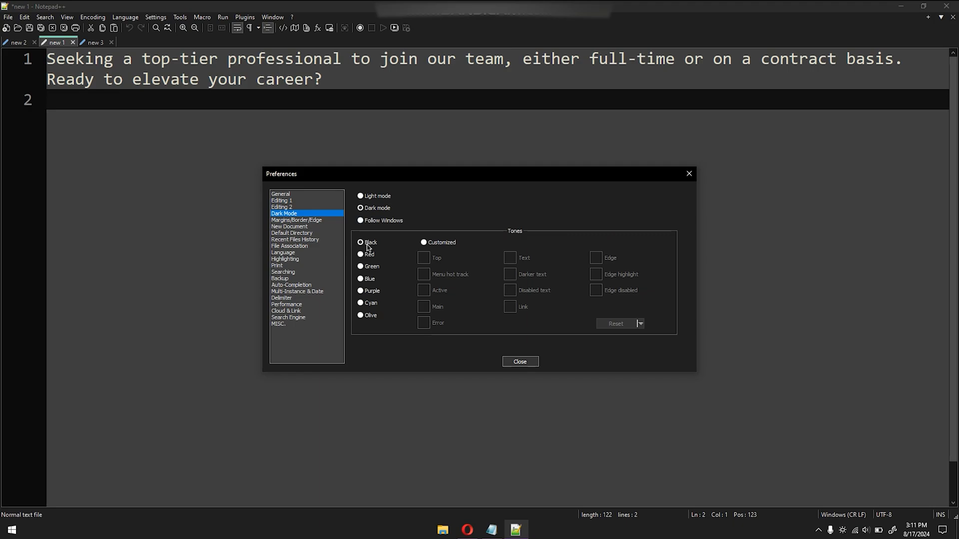
left_click(297, 209)
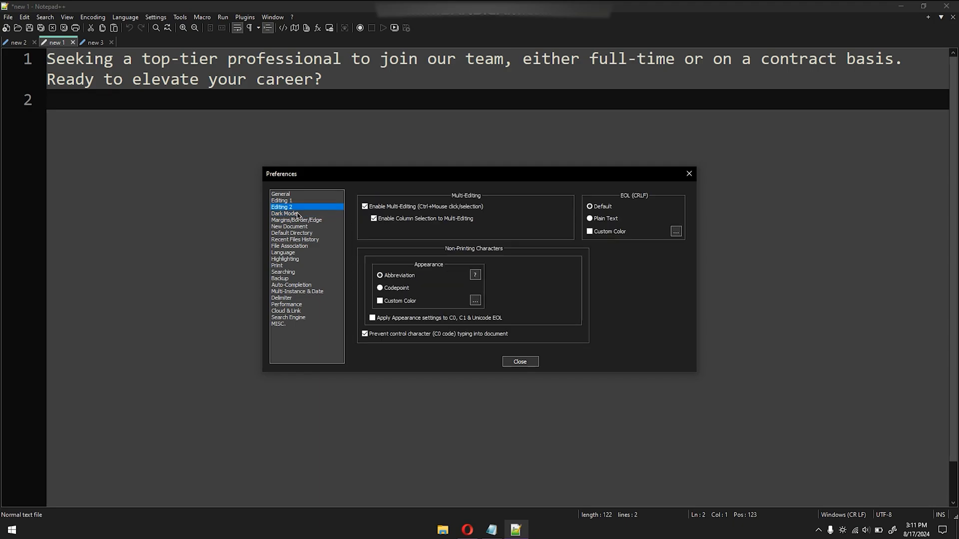
left_click(298, 213)
left_click(361, 254)
left_click(367, 267)
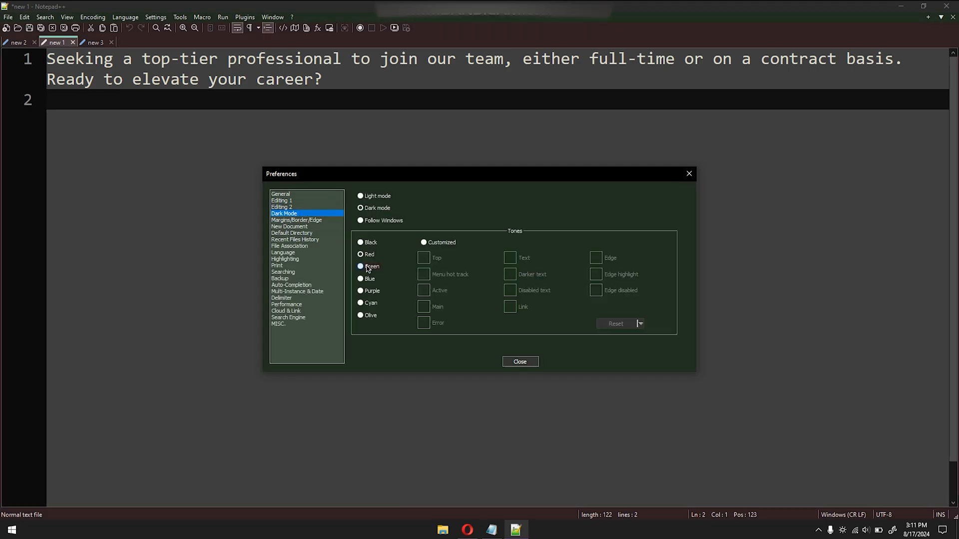
left_click(520, 361)
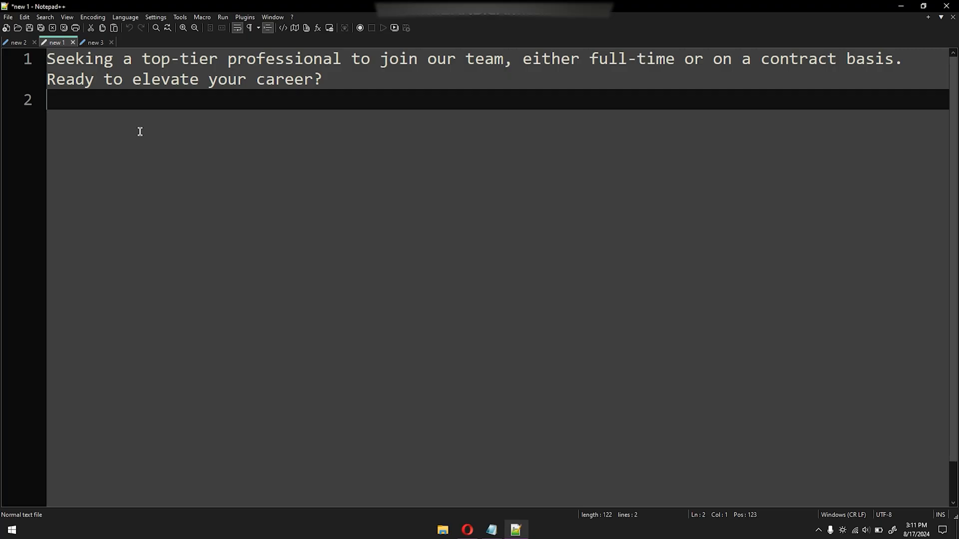
Switch through the documents new 3 and new 2 and examine the available editing commands.
left_click(93, 42)
left_click(17, 42)
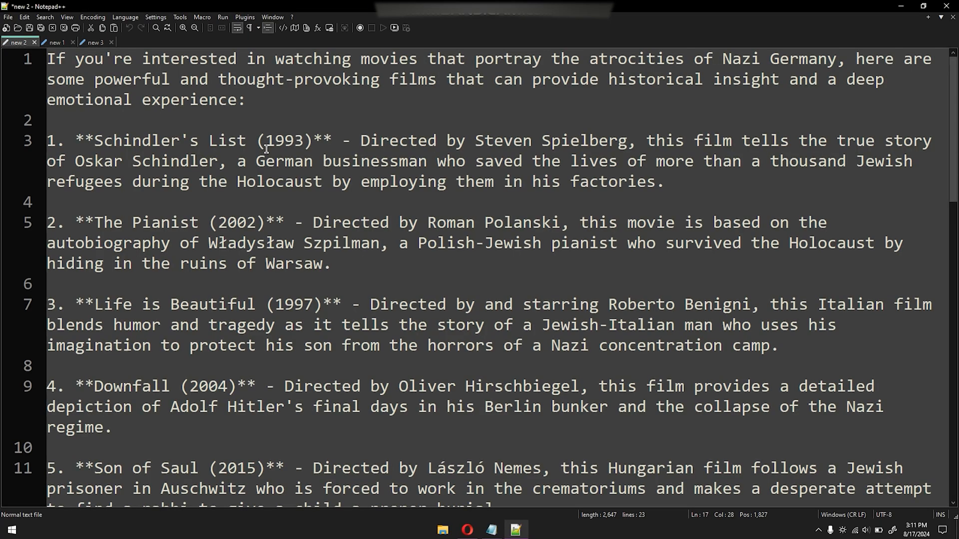
left_click(24, 17)
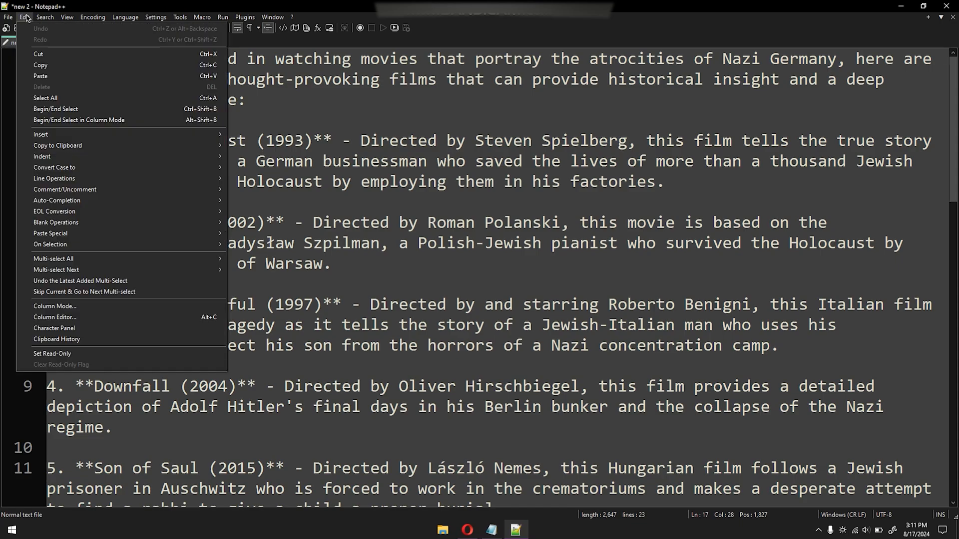
left_click(469, 182)
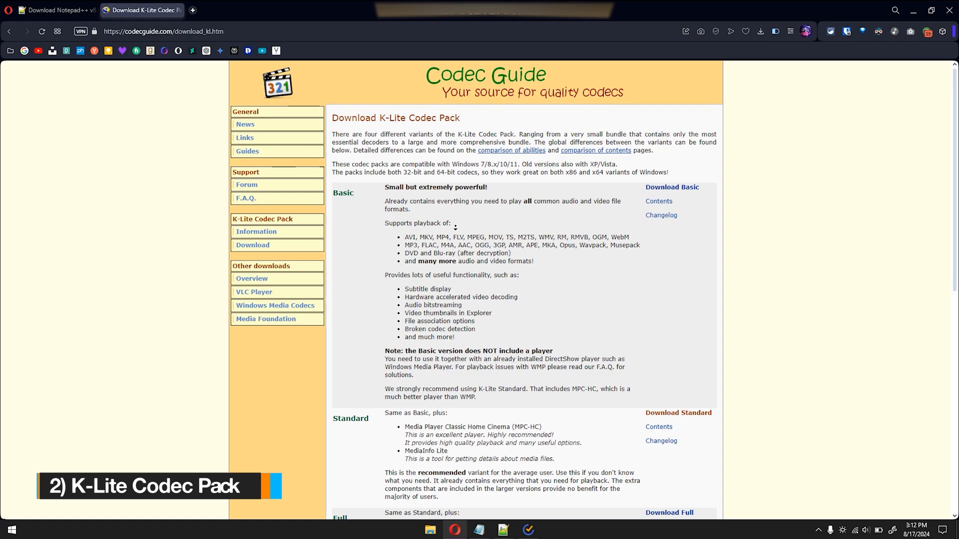
Examine the Basic, Standard, Full and Mega variants on the K-Lite Codec Pack download page in the browser.
scroll(456, 232, "down", 1)
scroll(456, 232, "down", 2)
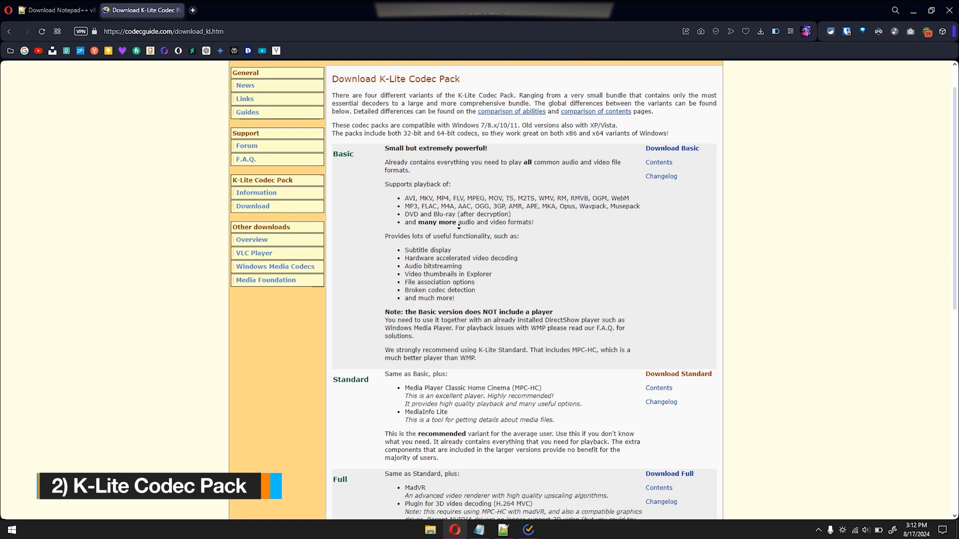
scroll(458, 226, "down", 2)
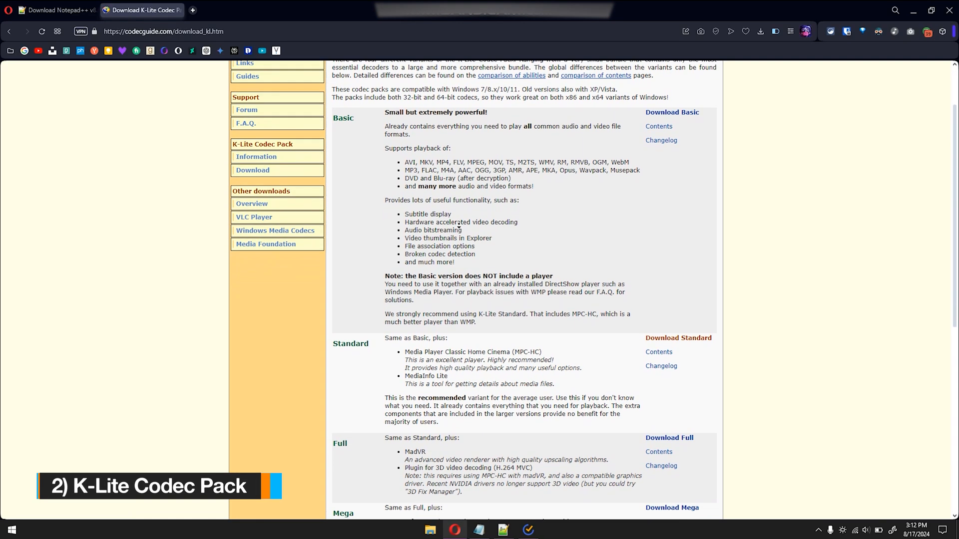
scroll(458, 226, "down", 2)
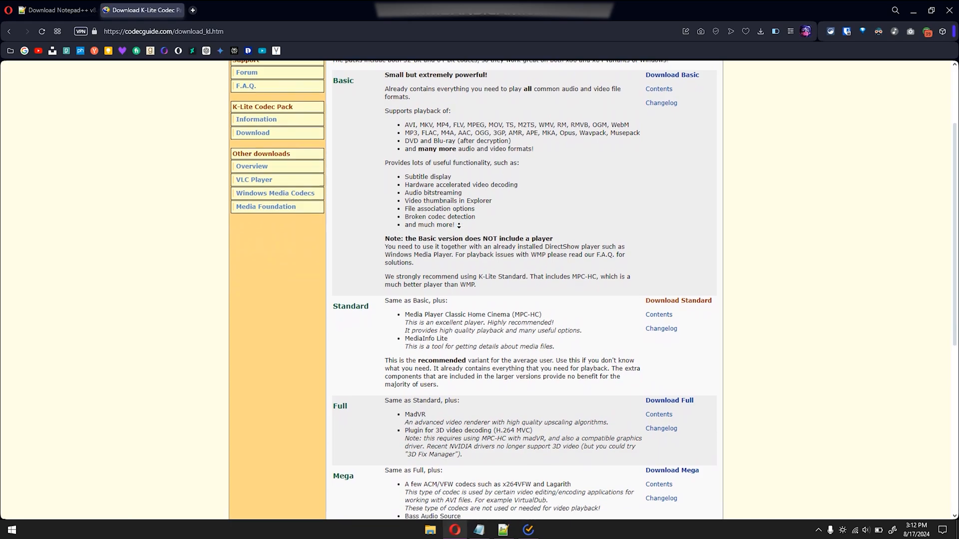
Compare what the Standard, Full and Mega variants add to Basic on the K-Lite Codec Pack download page.
scroll(458, 224, "up", 2)
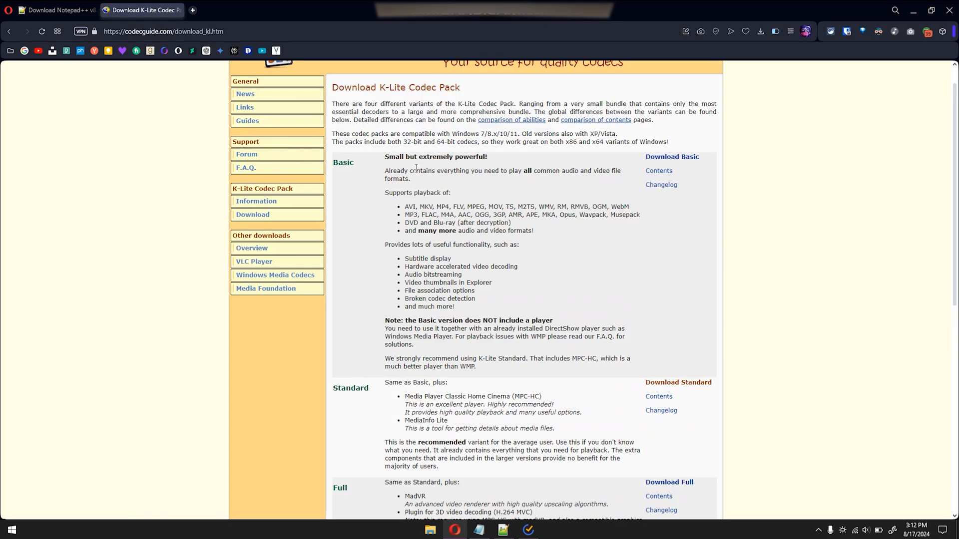
scroll(430, 214, "down", 3)
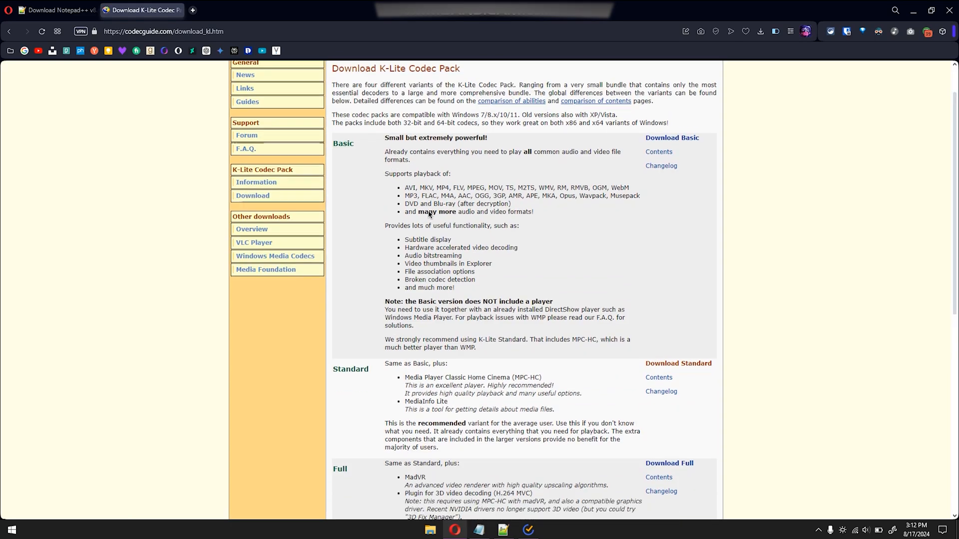
scroll(369, 206, "up", 3)
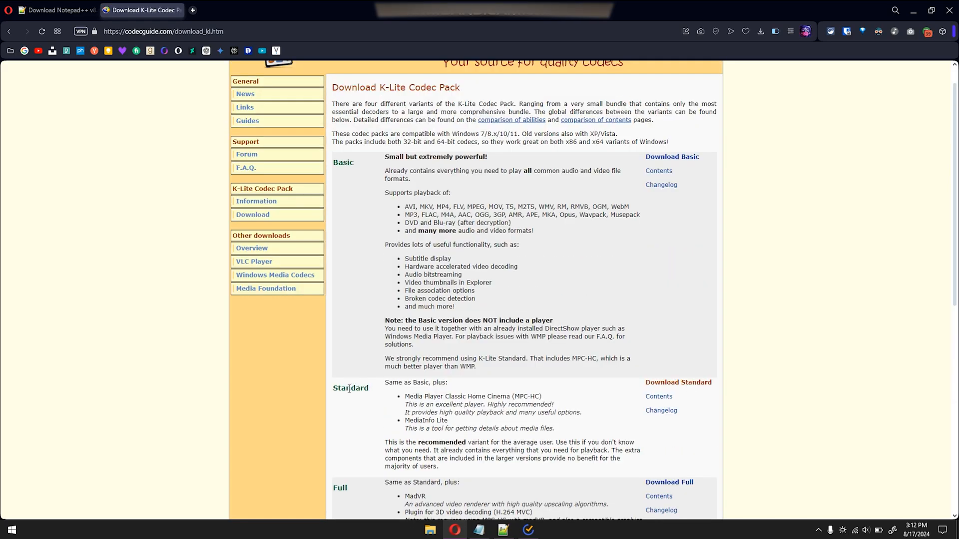
scroll(349, 389, "down", 6)
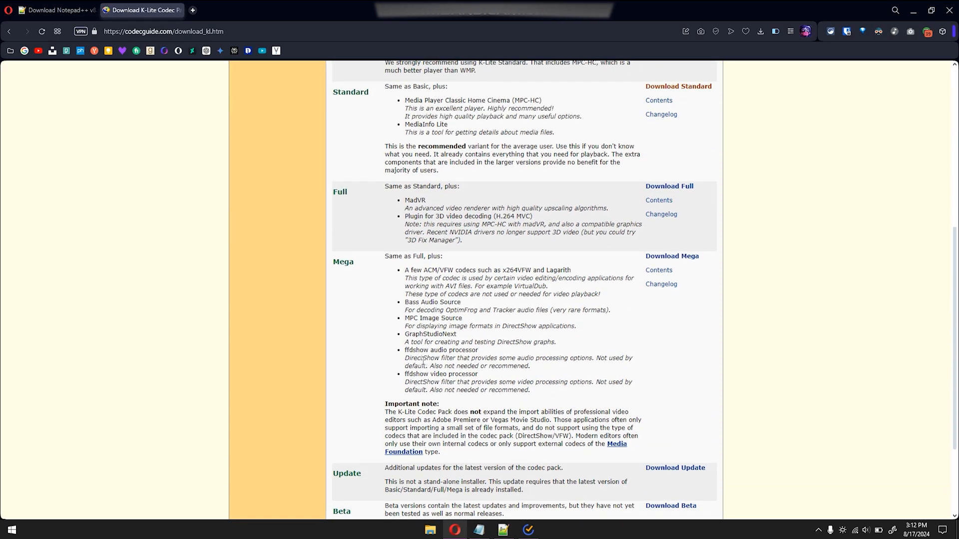
scroll(423, 361, "up", 7)
scroll(427, 273, "down", 2)
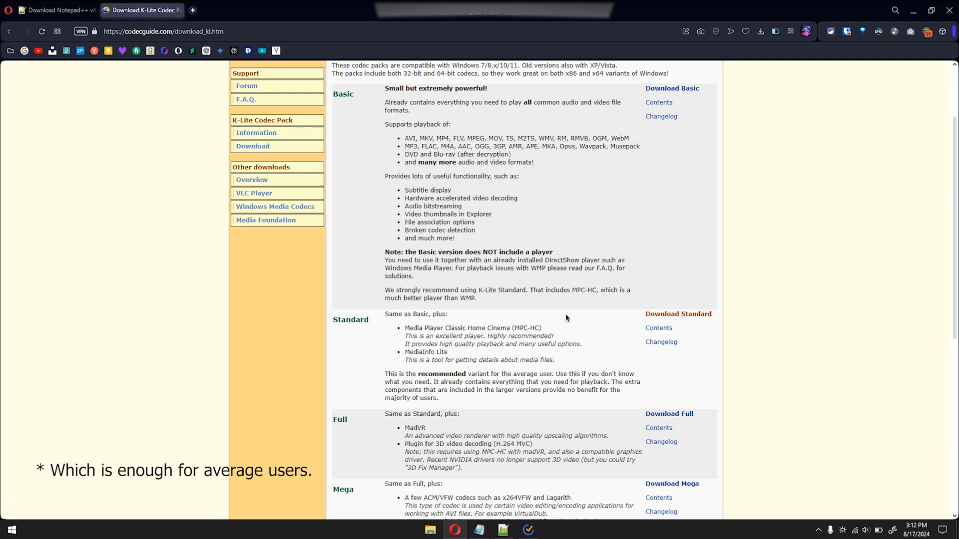
scroll(566, 317, "up", 2)
Examine the video and audio formats listed under the Basic variant, highlighting several of them.
left_click_drag(417, 240, 442, 239)
left_click(452, 261)
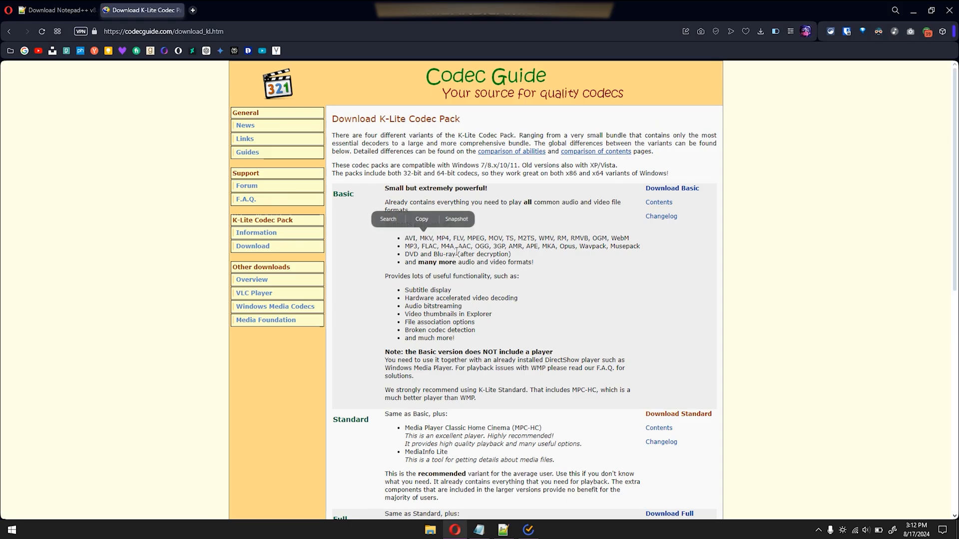
left_click_drag(504, 239, 611, 240)
left_click(510, 254)
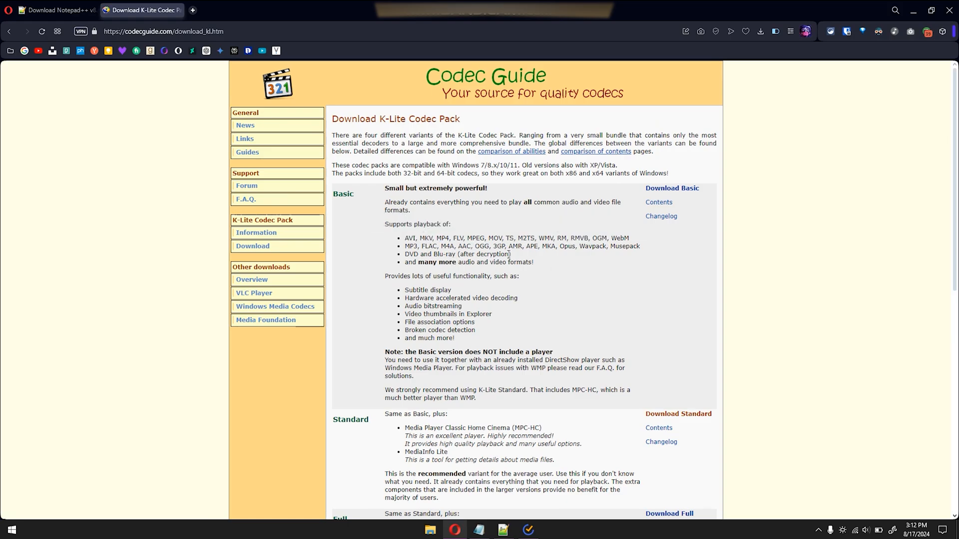
left_click_drag(501, 247, 580, 247)
left_click(424, 274)
scroll(423, 275, "down", 3)
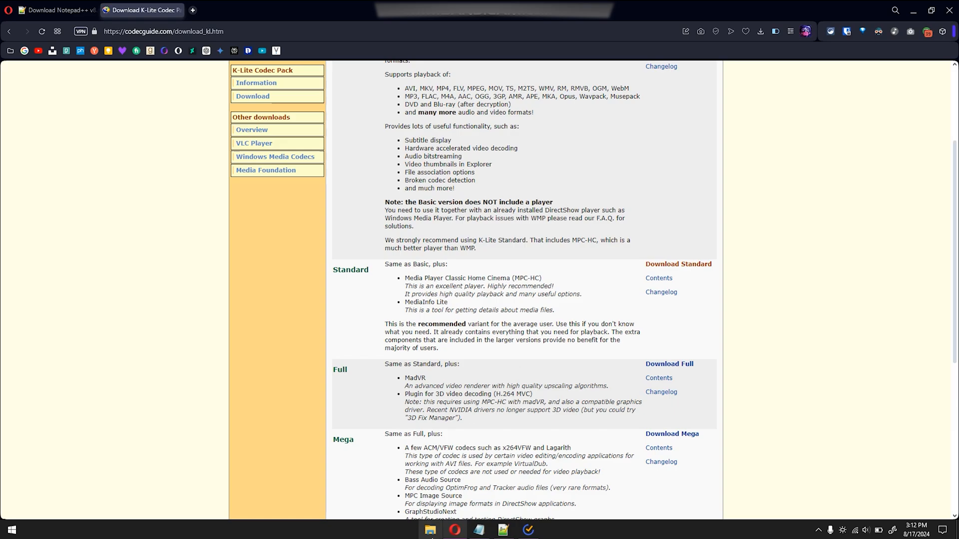
In File Explorer, open the video Creating HOLOGRAPHIC RAIN in Photoshop from the Video folder with MPC-HC (x64) and pause it.
left_click(430, 531)
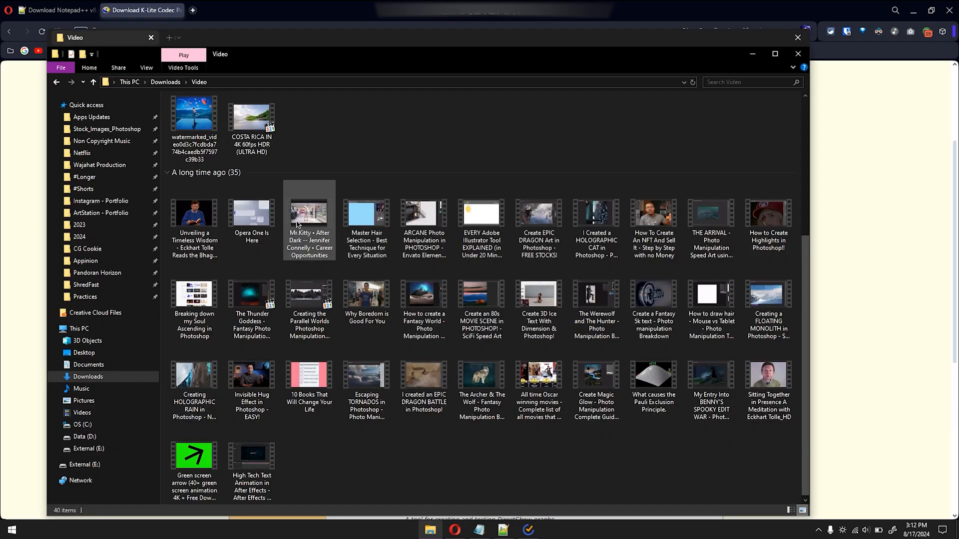
right_click(187, 407)
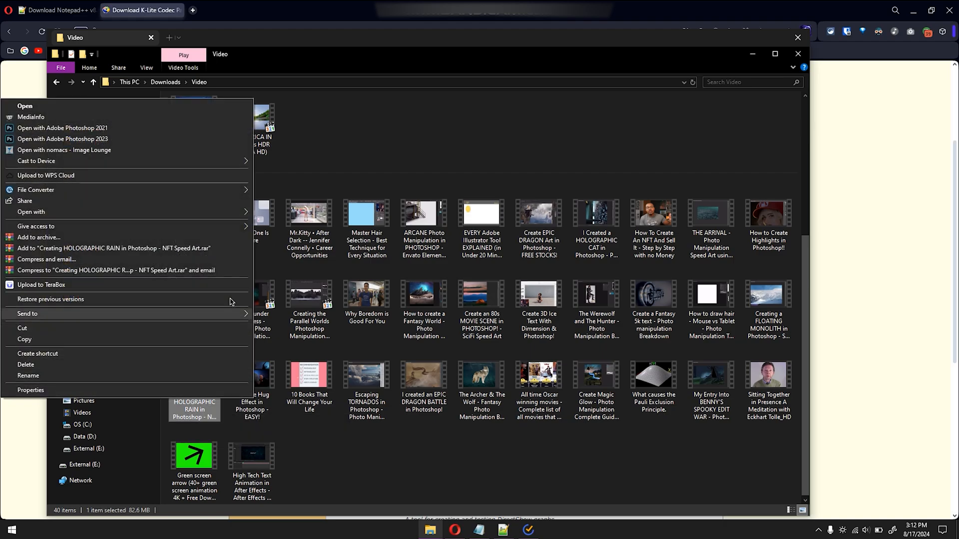
mouse_move(234, 216)
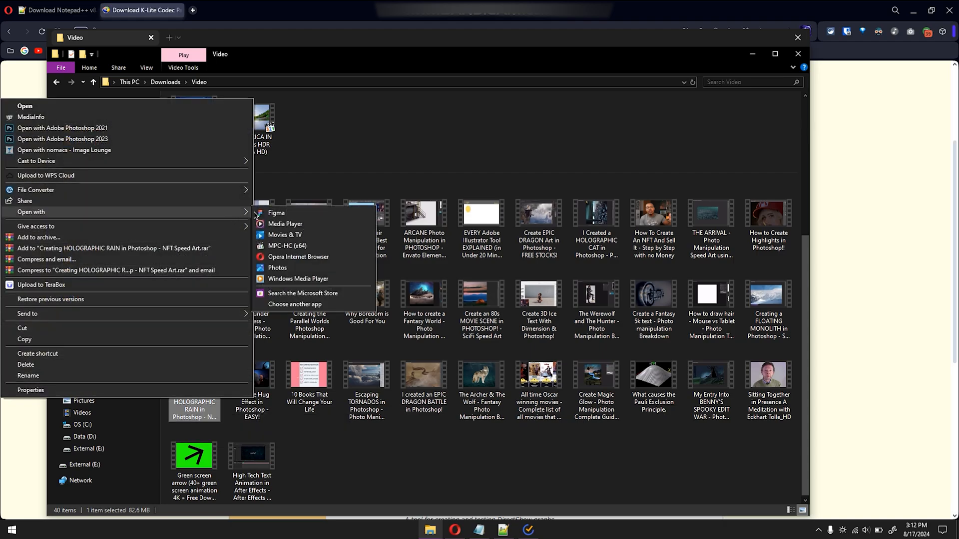
left_click(329, 248)
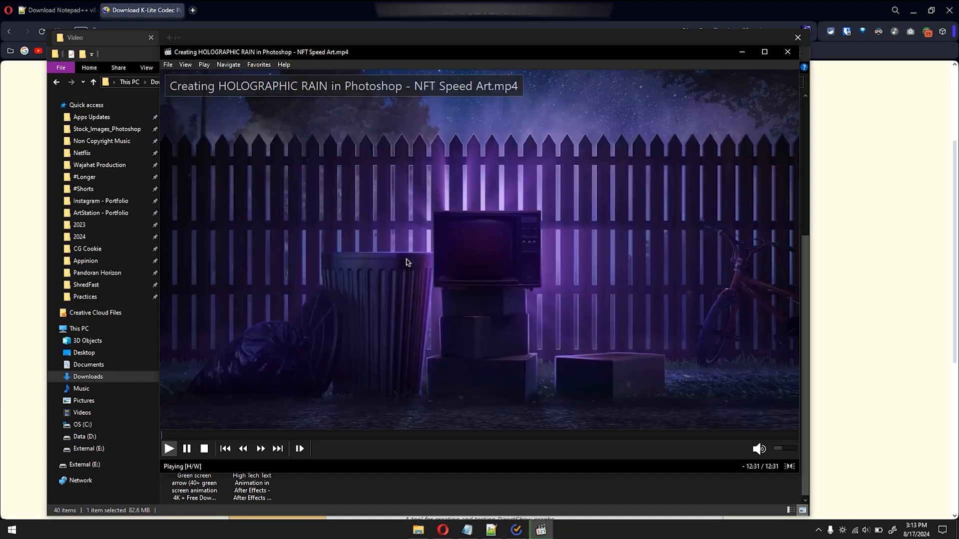
left_click(407, 262)
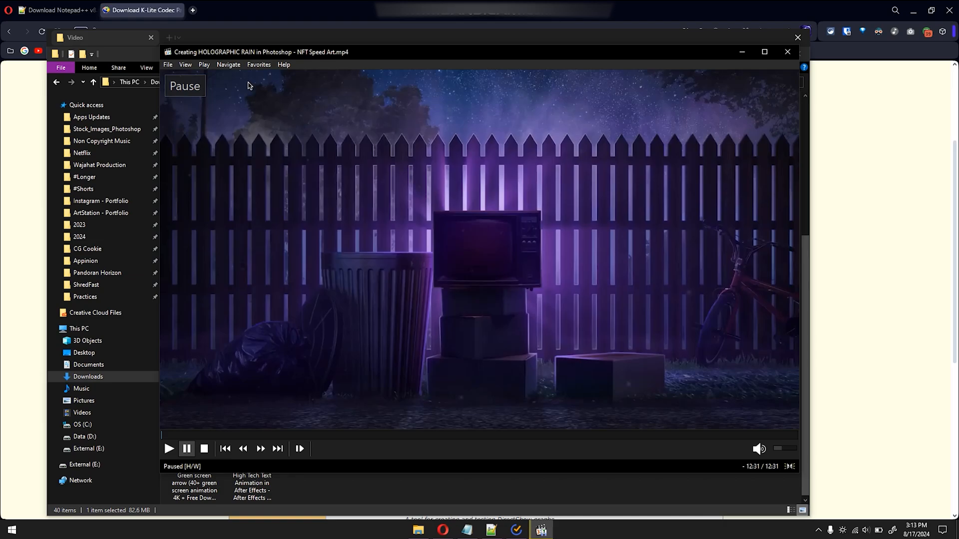
Review the Modern Theme Color choices on the User Interface page of the player options and cancel the dialog.
left_click(188, 66)
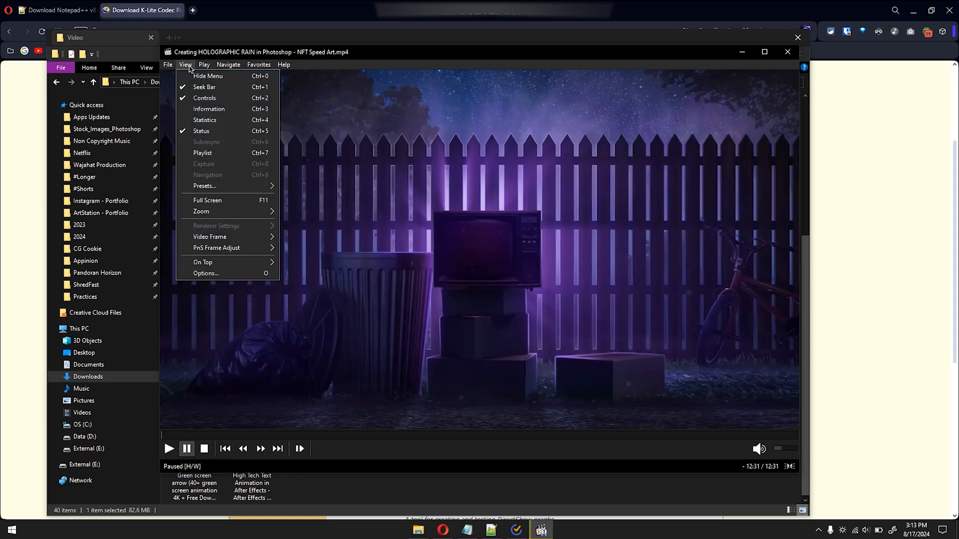
mouse_move(217, 189)
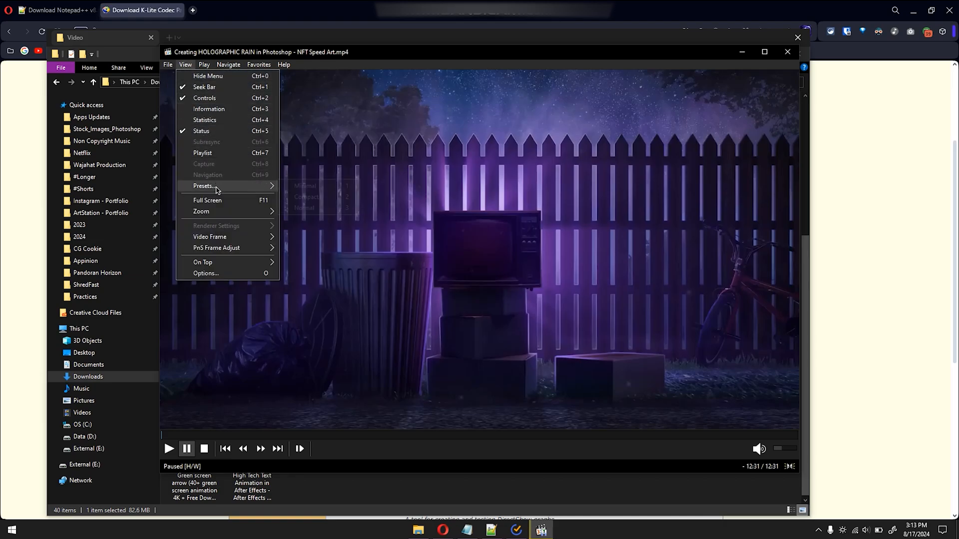
left_click(222, 273)
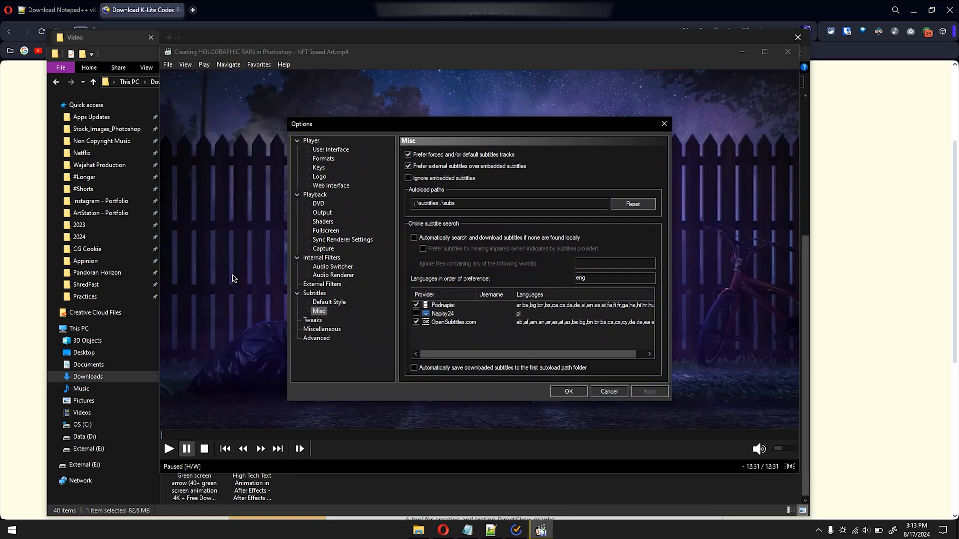
left_click(323, 150)
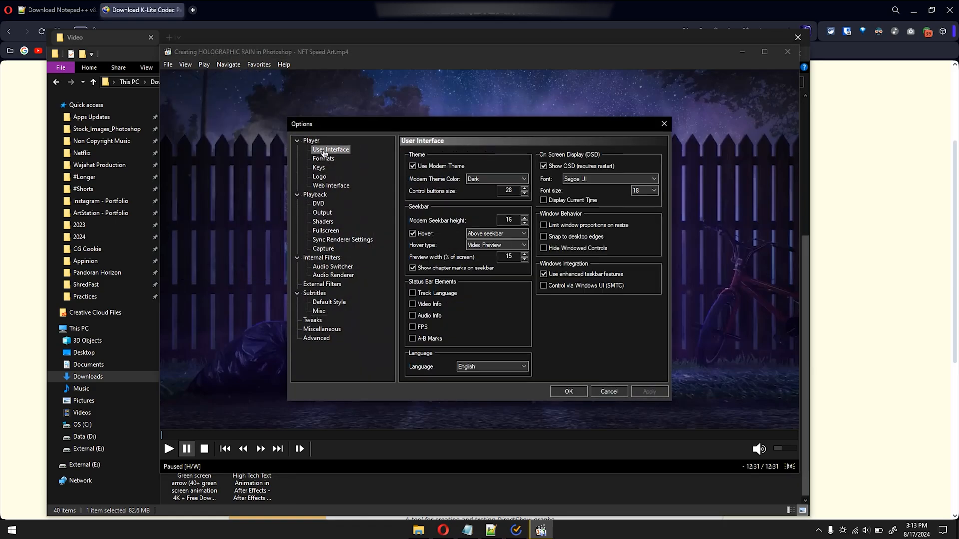
left_click(476, 180)
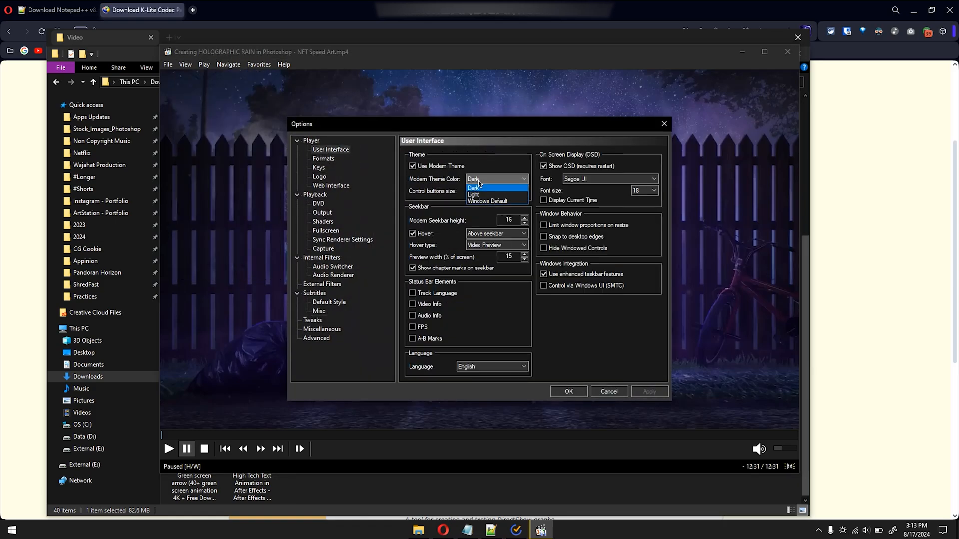
left_click(442, 181)
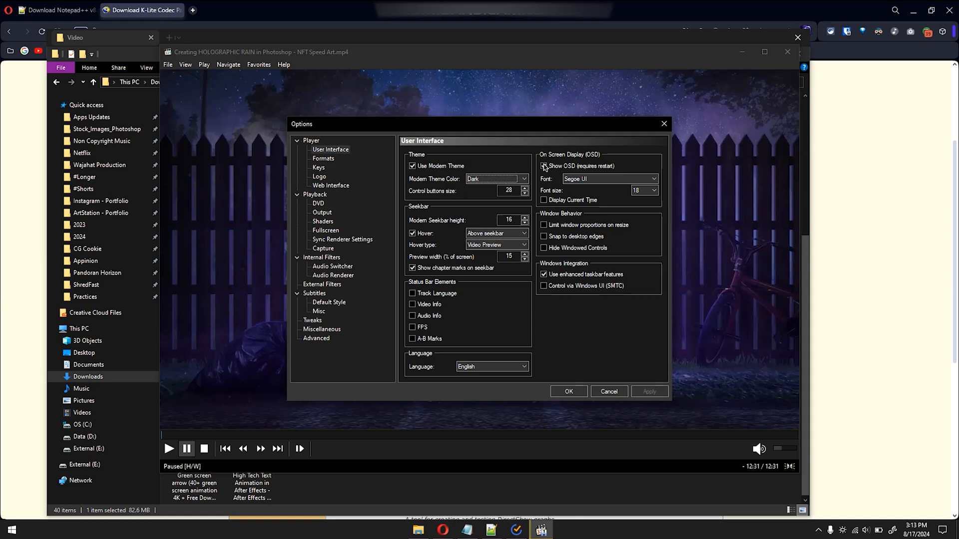
left_click(609, 391)
Show the paused video in full screen and set the playback volume to 55%.
scroll(235, 128, "up", 1)
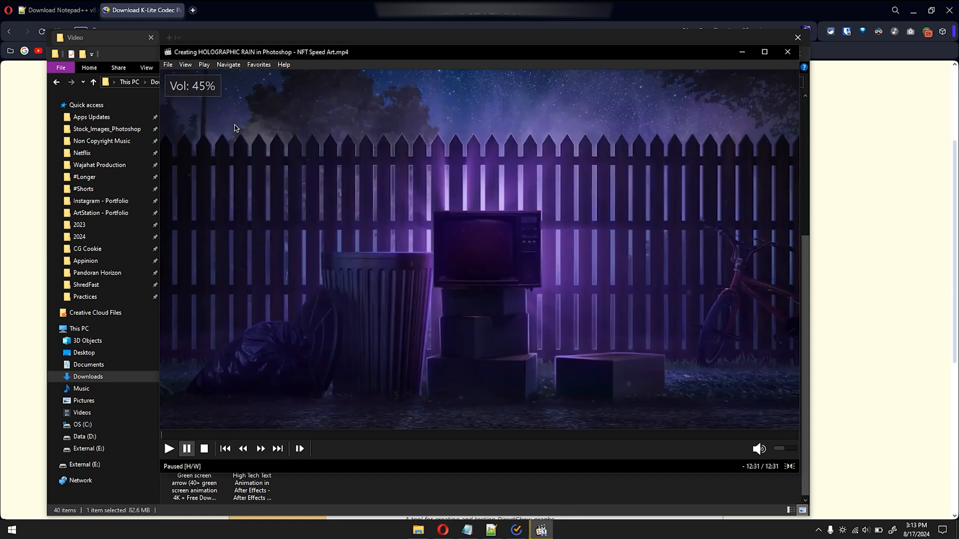
scroll(236, 128, "down", 1)
right_click(385, 202)
left_click(405, 257)
scroll(357, 207, "up", 1)
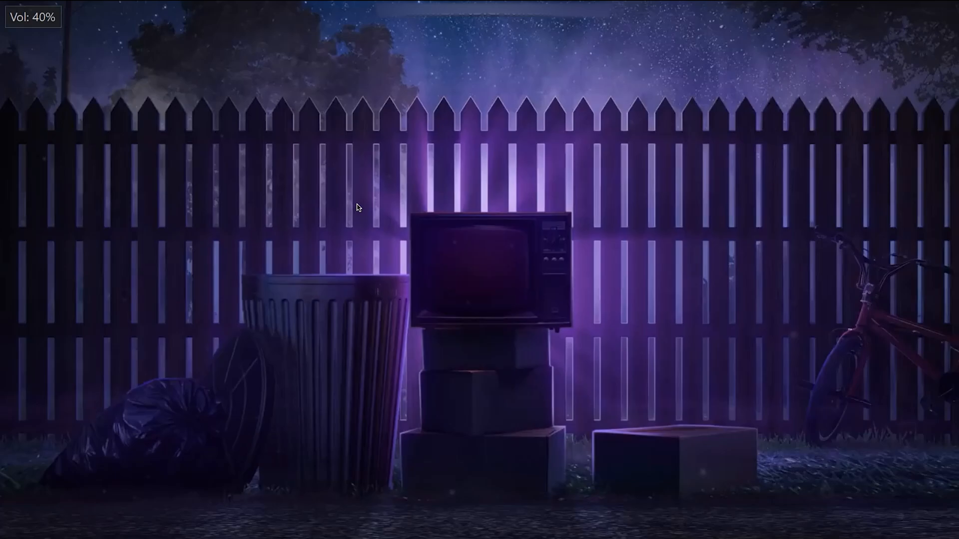
scroll(358, 207, "up", 4)
Leave full screen and review the Player page's history settings in the options, accepting them unchanged.
right_click(239, 107)
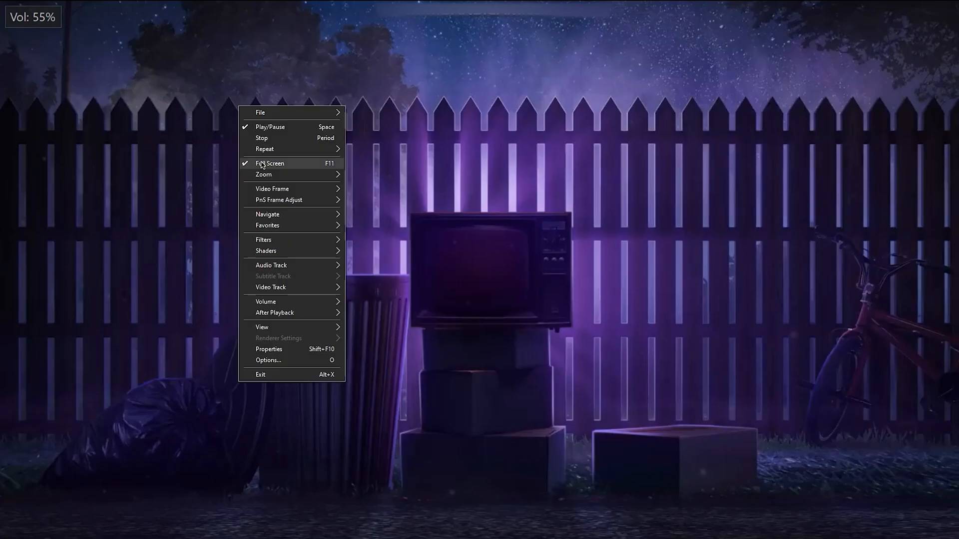
left_click(261, 164)
left_click(185, 65)
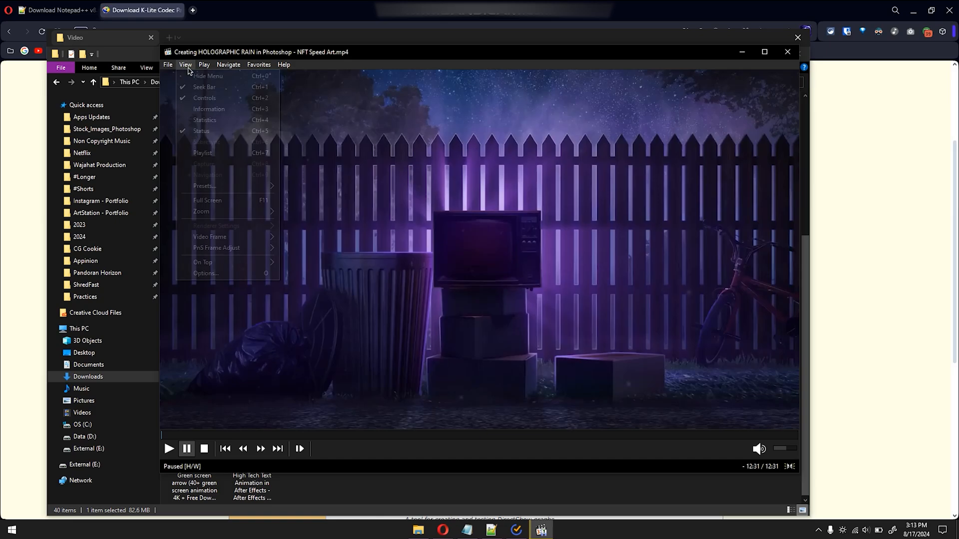
left_click(258, 274)
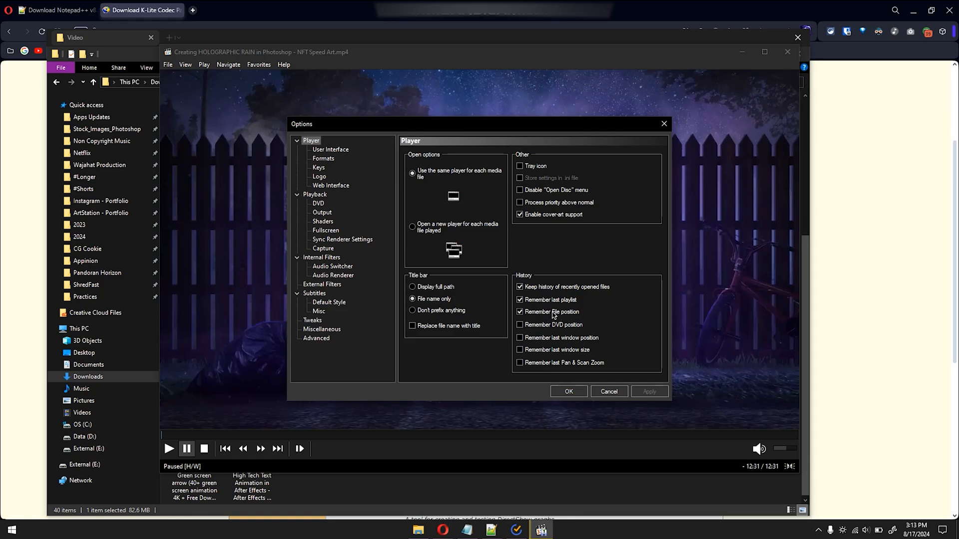
left_click(568, 392)
Jump to about 01:58 of the video in full screen and return to the windowed view.
right_click(431, 224)
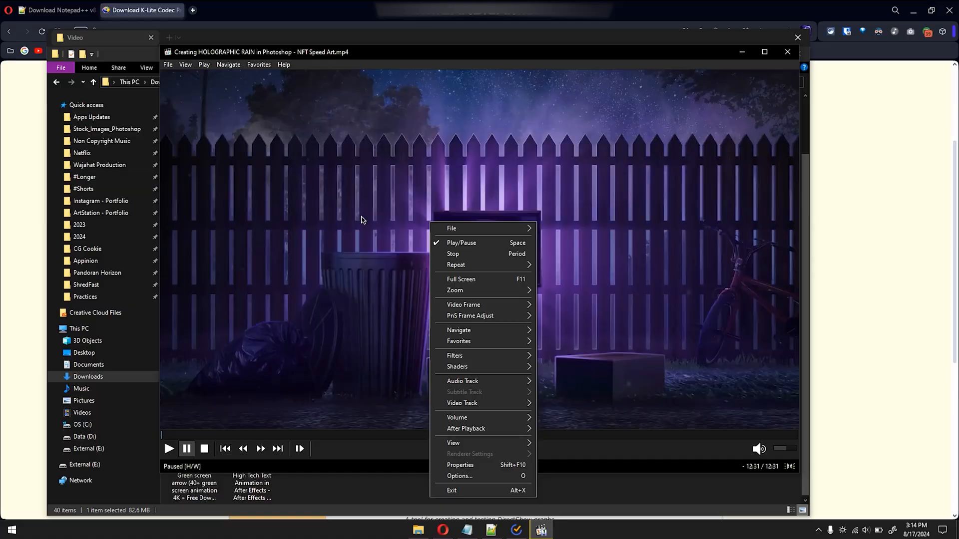
left_click(461, 279)
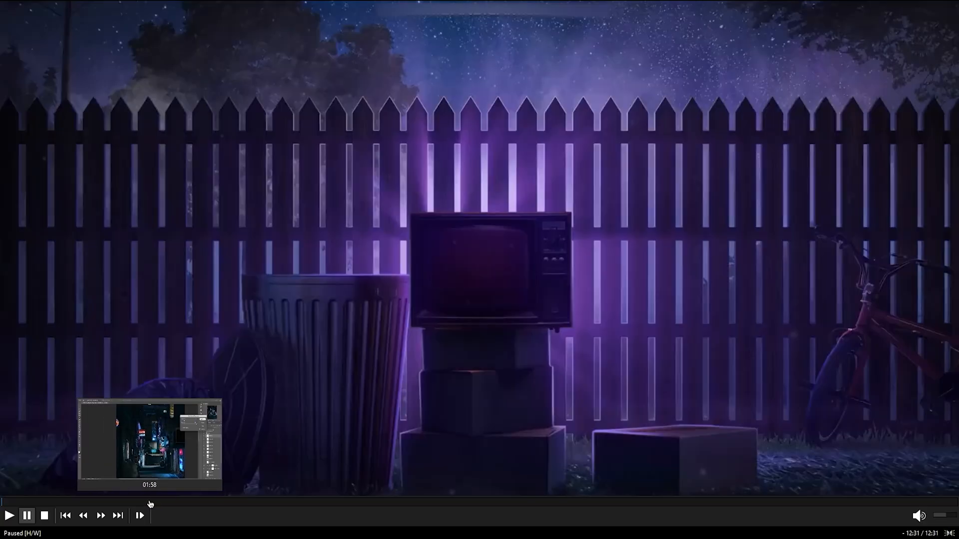
left_click(150, 502)
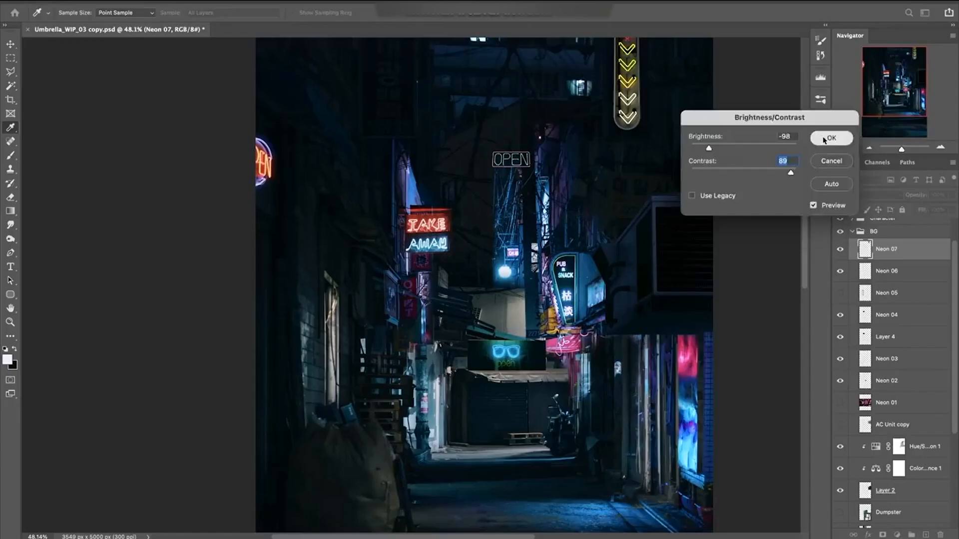
right_click(301, 222)
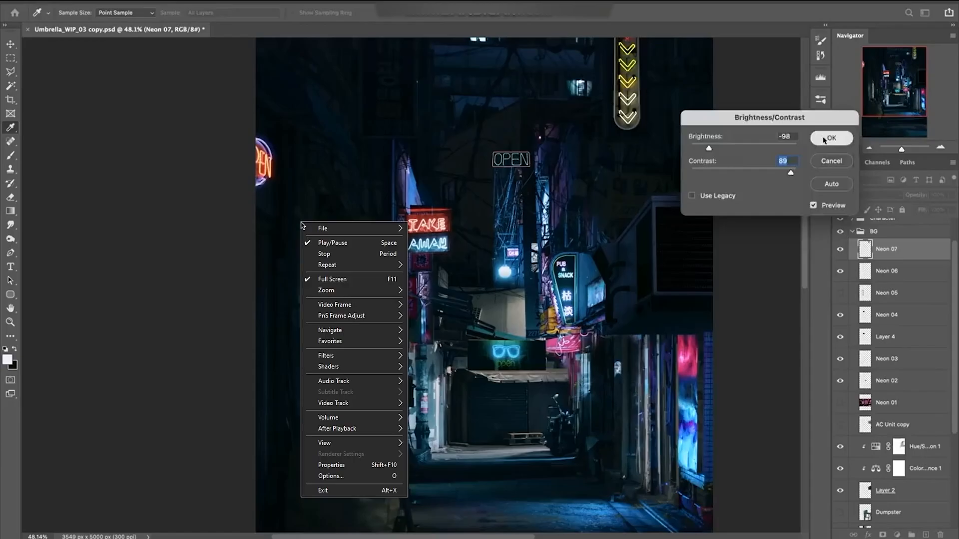
left_click(340, 283)
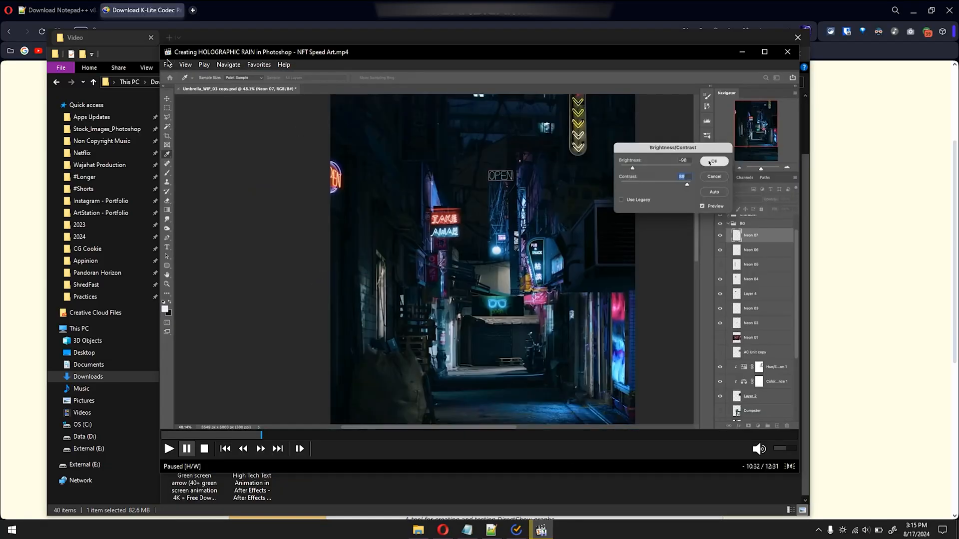
Search online for subtitles for the current video and open the subtitle search options.
left_click(168, 64)
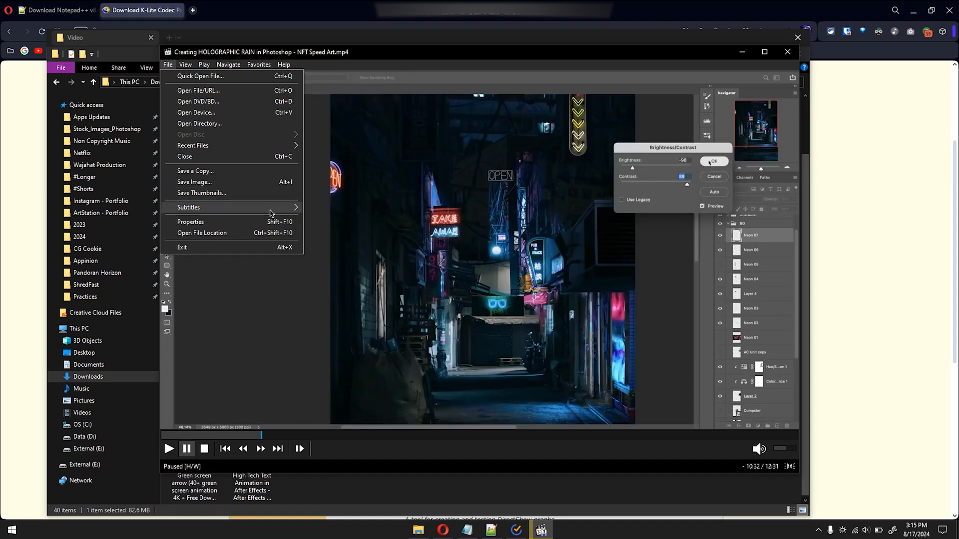
mouse_move(269, 213)
left_click(337, 233)
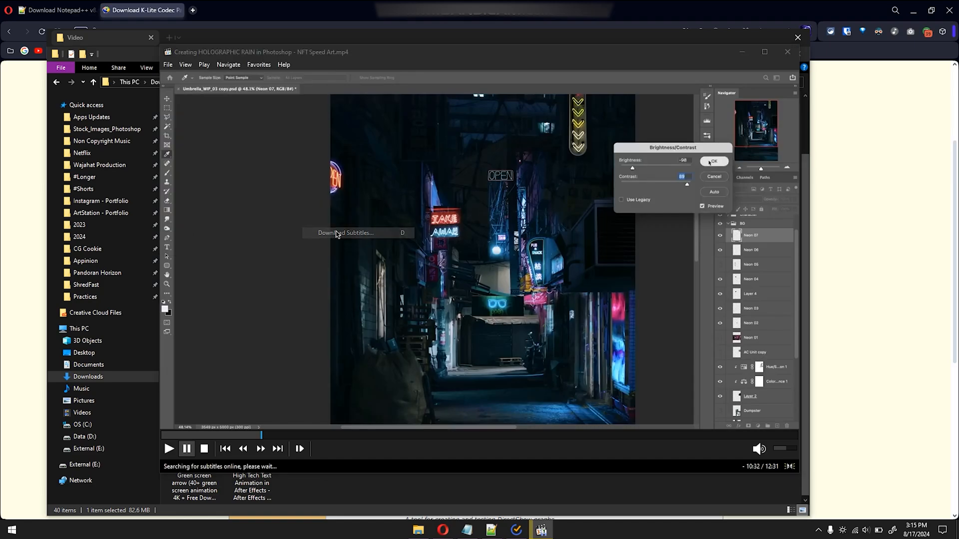
left_click(556, 350)
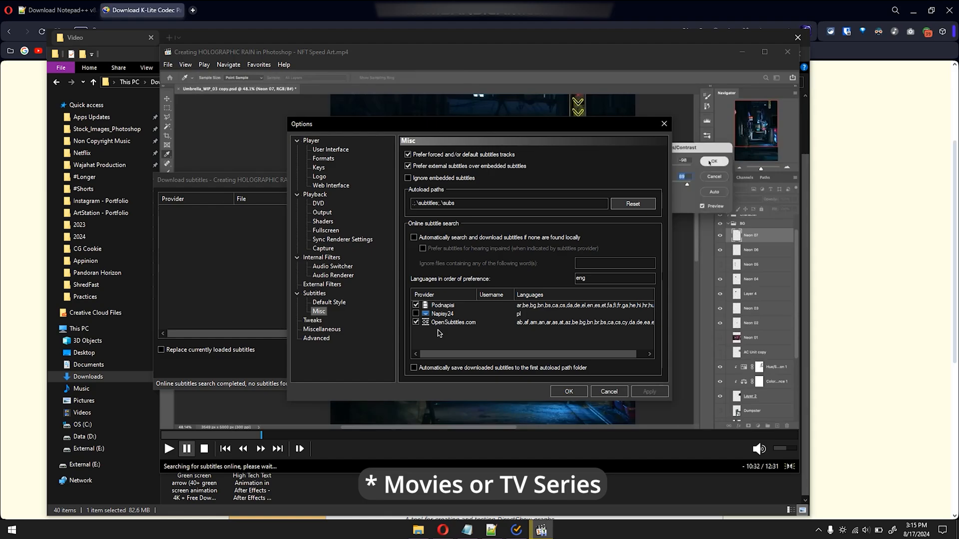
Review the seekbar's hover position and hover type on the User Interface options page, and cancel the options without changes.
left_click(312, 320)
left_click(330, 149)
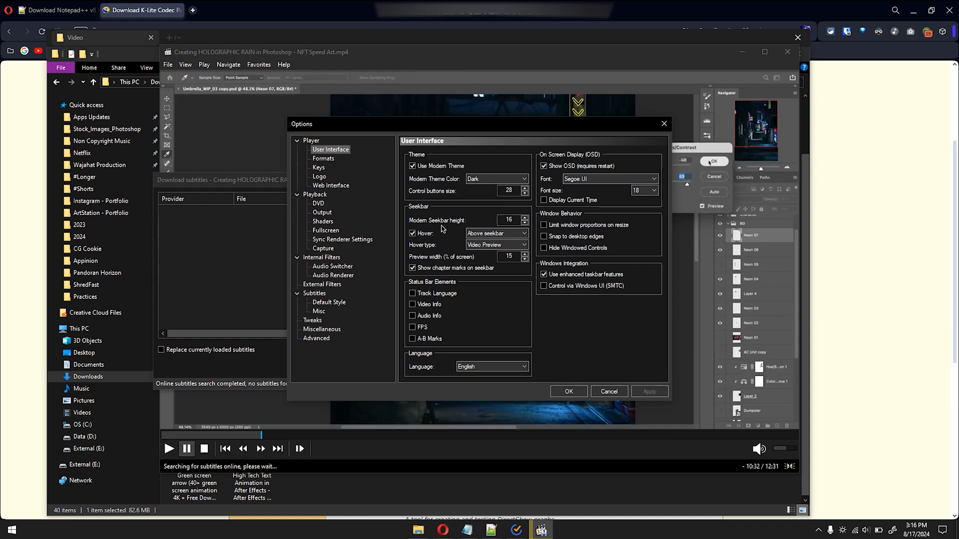
left_click(474, 234)
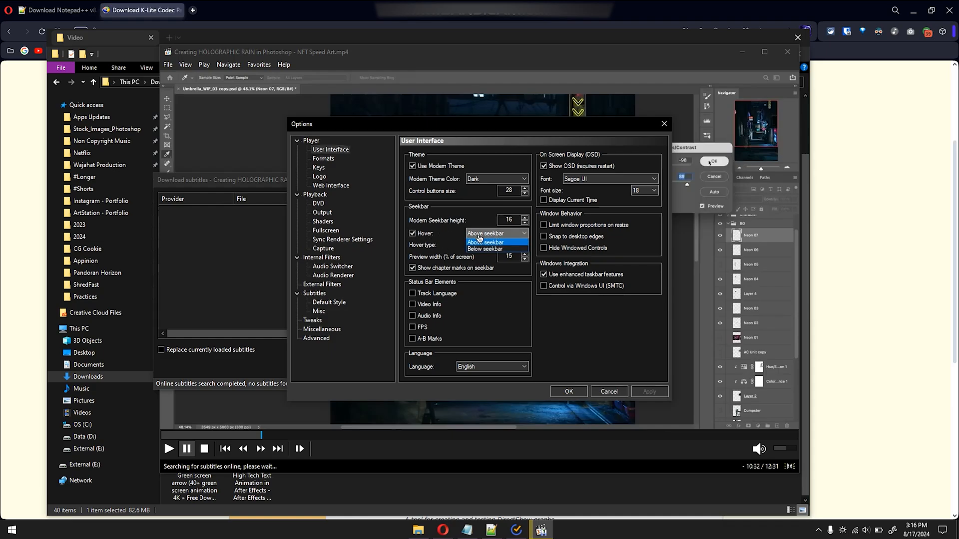
left_click(483, 241)
left_click(485, 246)
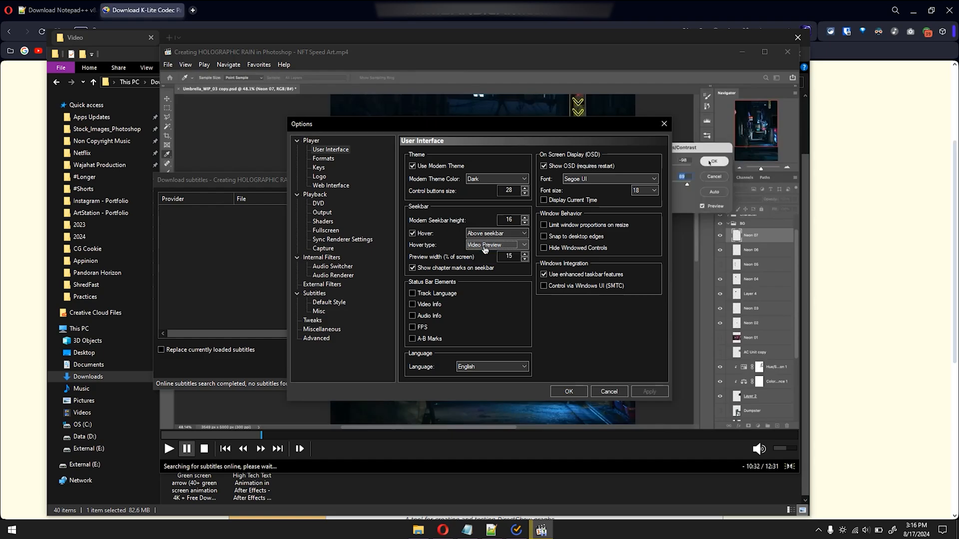
left_click(481, 253)
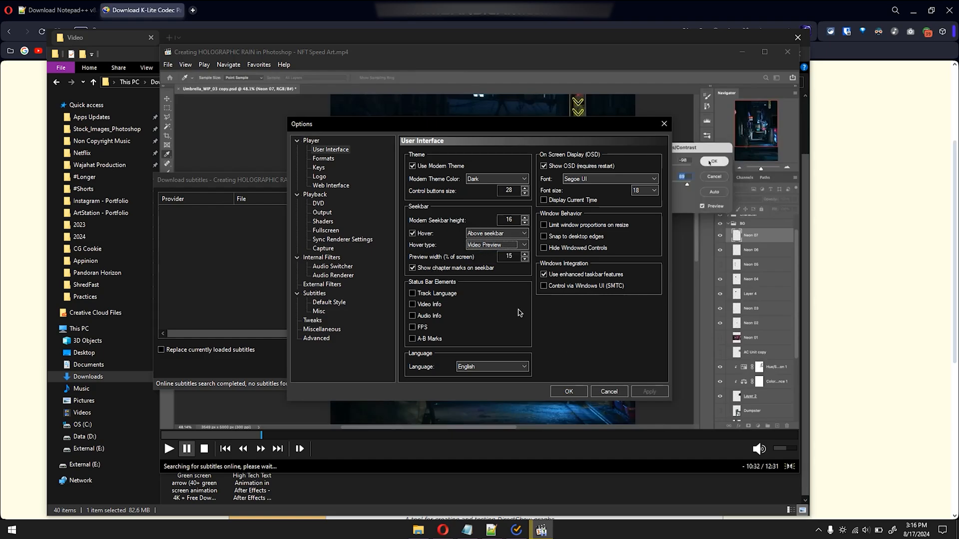
left_click(610, 392)
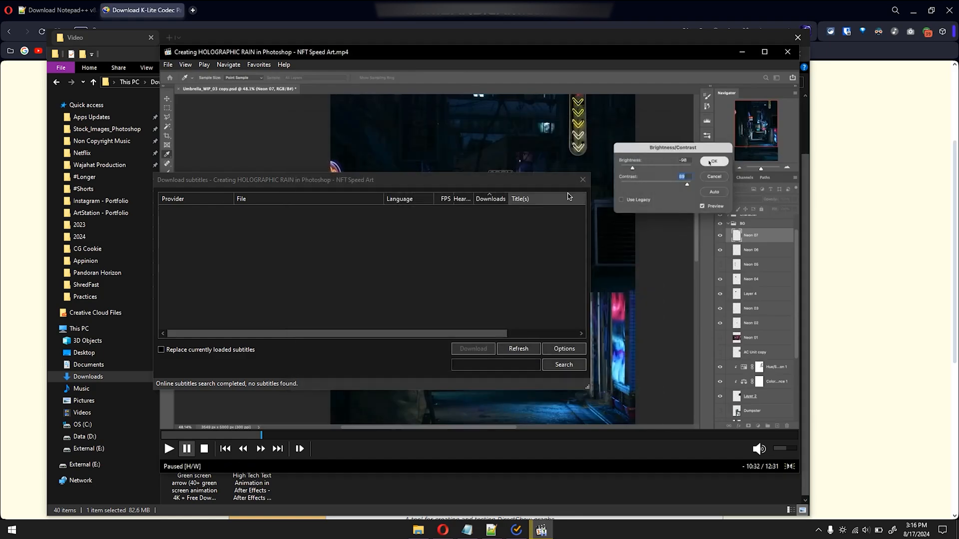
Close the subtitle download window, jump to about 08:04 and 09:22 of the video in full screen, and exit the player.
left_click(579, 181)
double_click(468, 190)
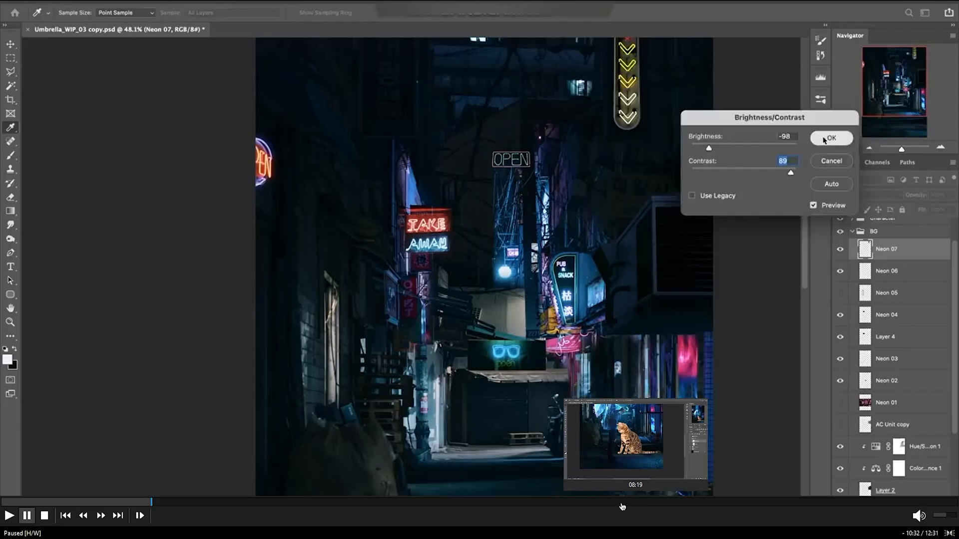
left_click(620, 506)
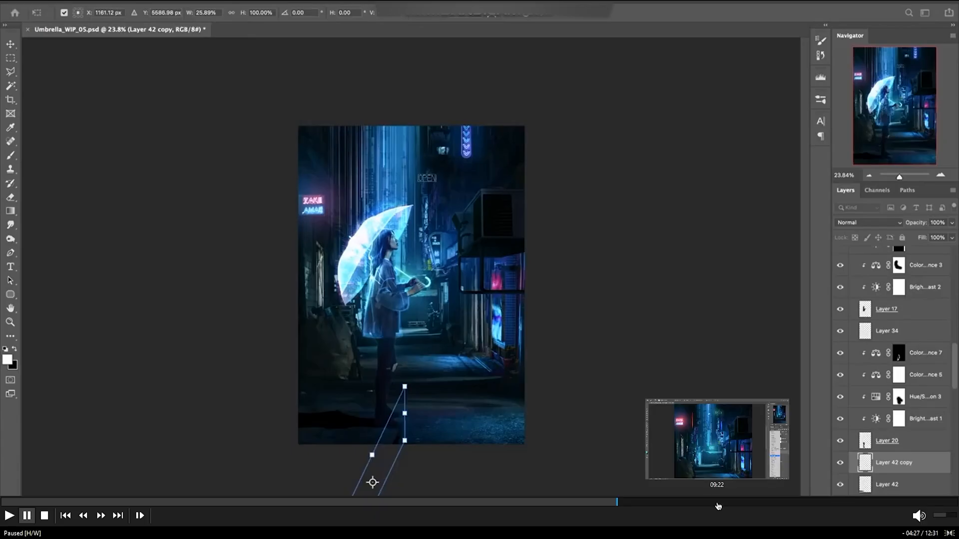
left_click(718, 506)
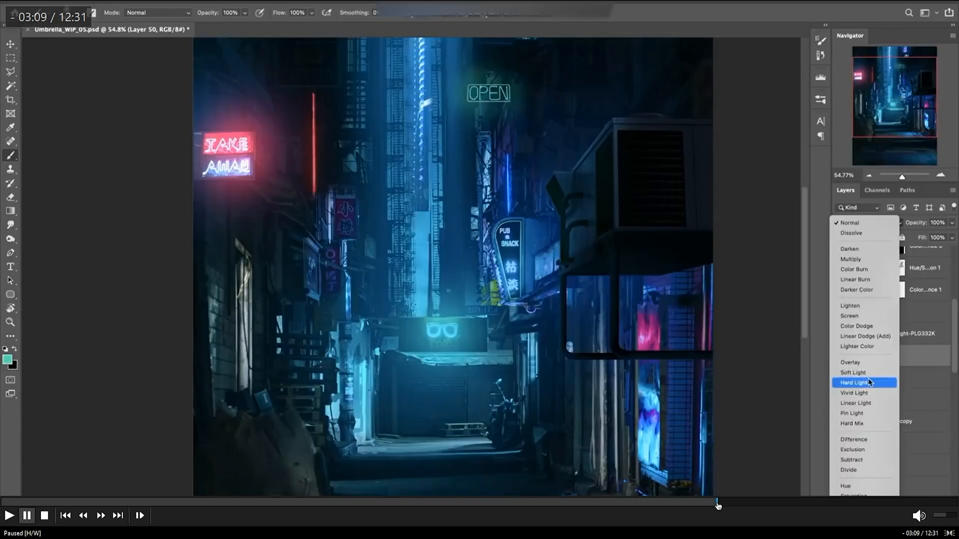
key("alt+F4")
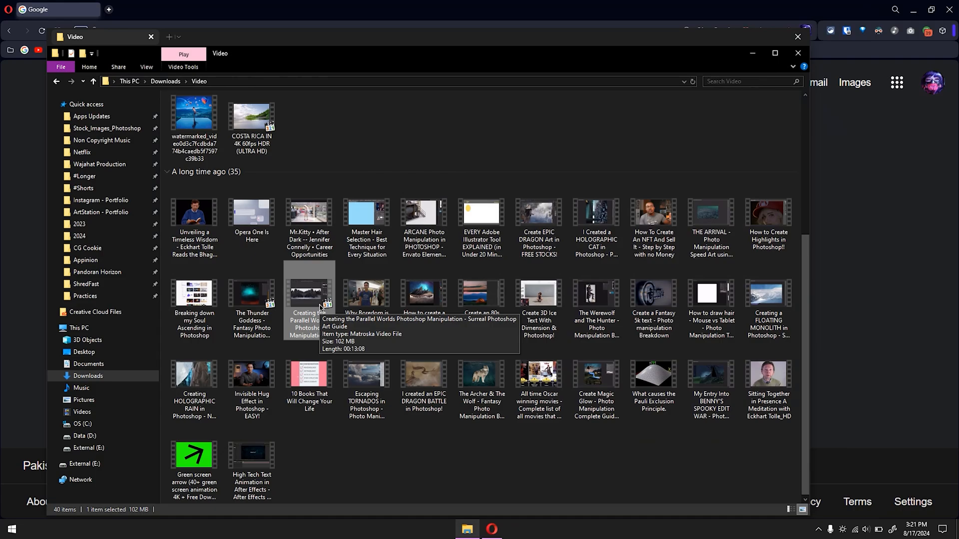
Open the video Opera One Is Here with MPC-HC (x64) and make that player the default for .mp4 files.
right_click(262, 200)
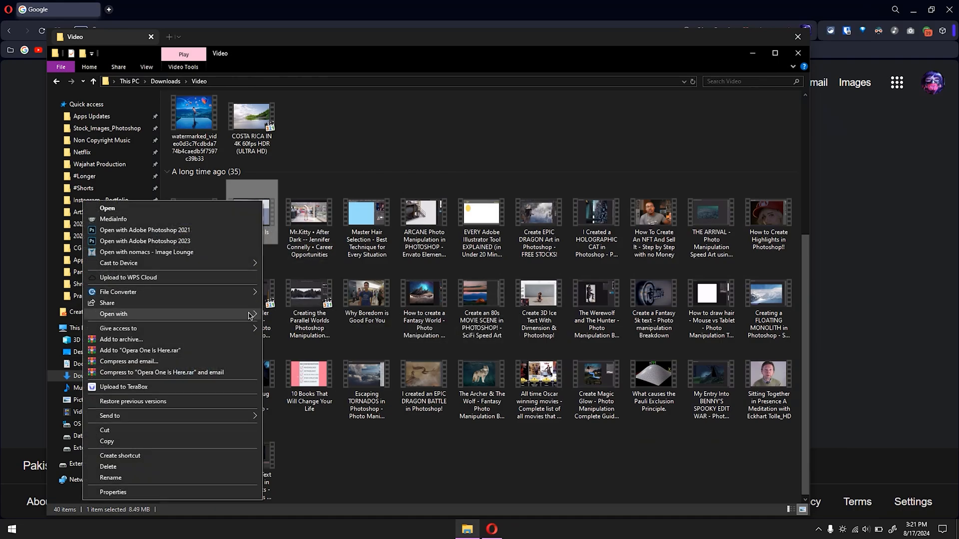
mouse_move(249, 318)
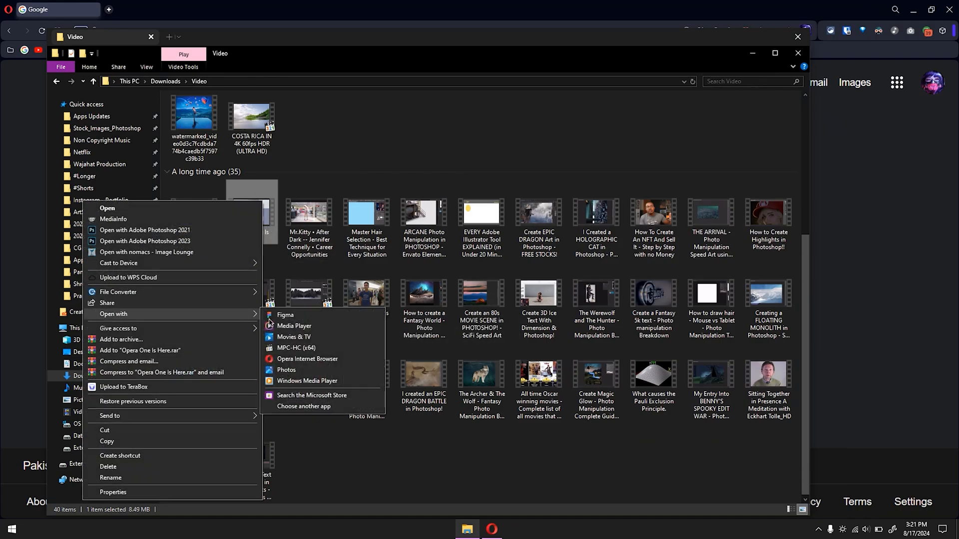
left_click(322, 409)
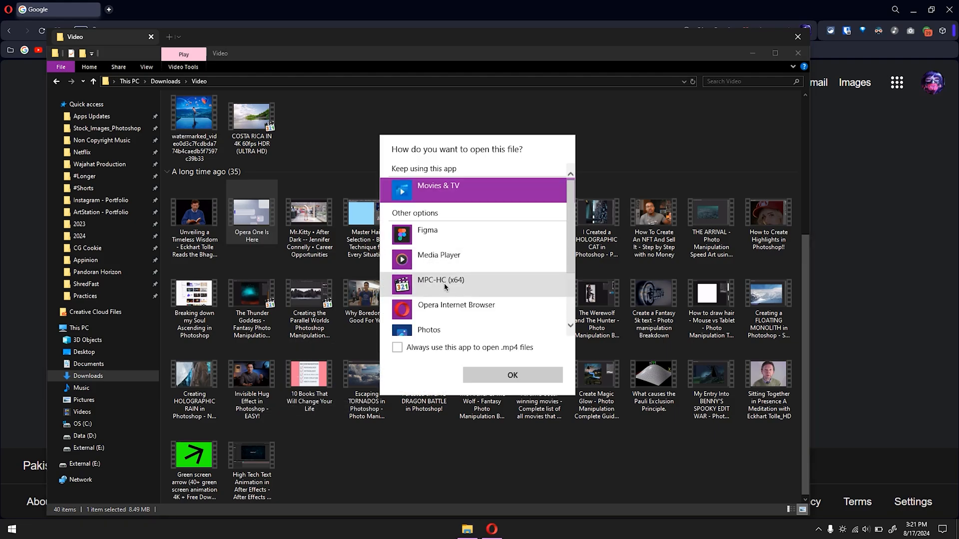
left_click(444, 286)
left_click(472, 349)
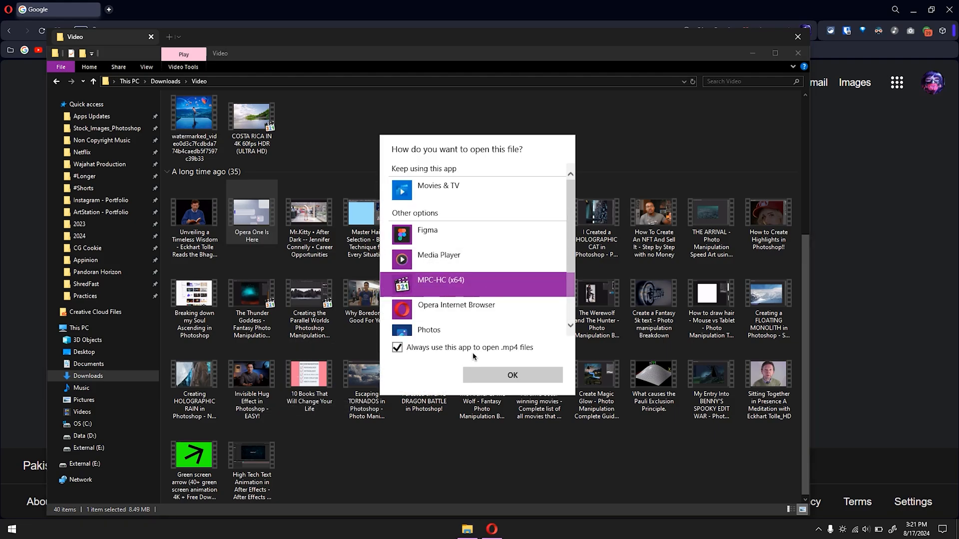
left_click(480, 378)
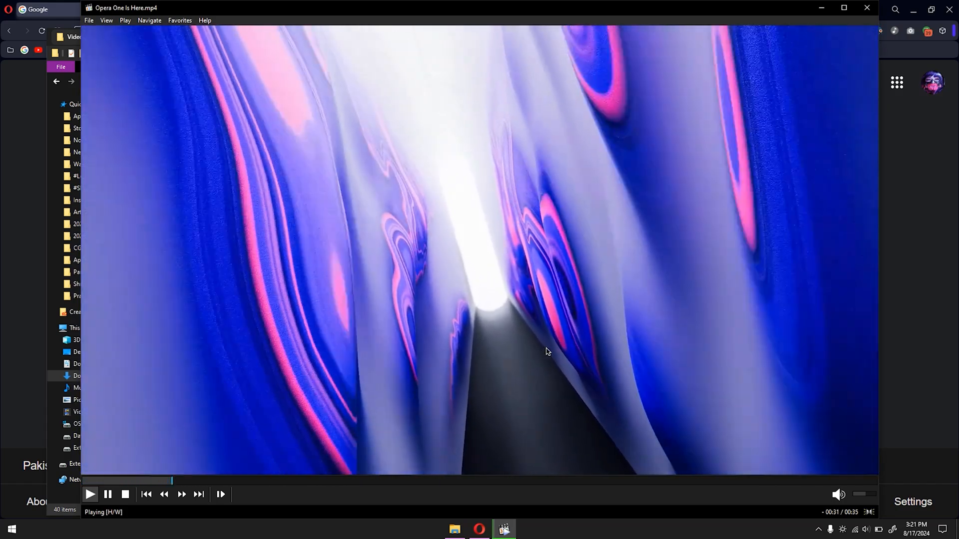
Pause the Opera One Is Here video and open the player's options.
key("space")
left_click(106, 20)
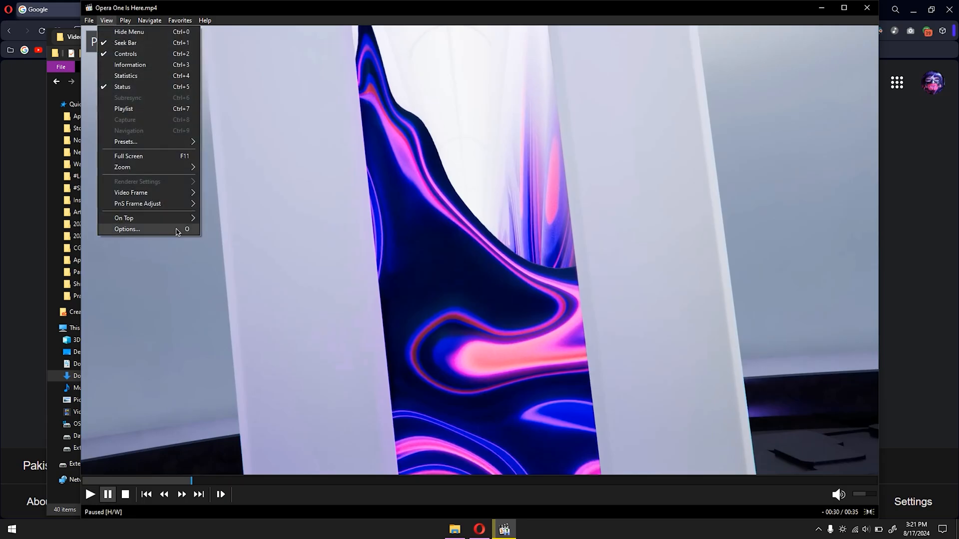
left_click(176, 230)
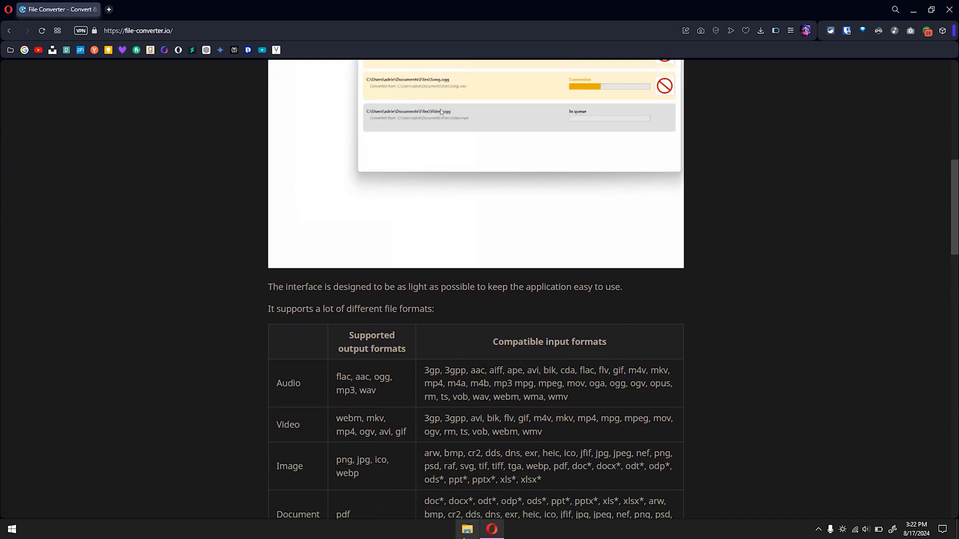
Switch to File Explorer and open File Converter's preset configuration from the blue portrait photo in Downloads.
left_click(466, 531)
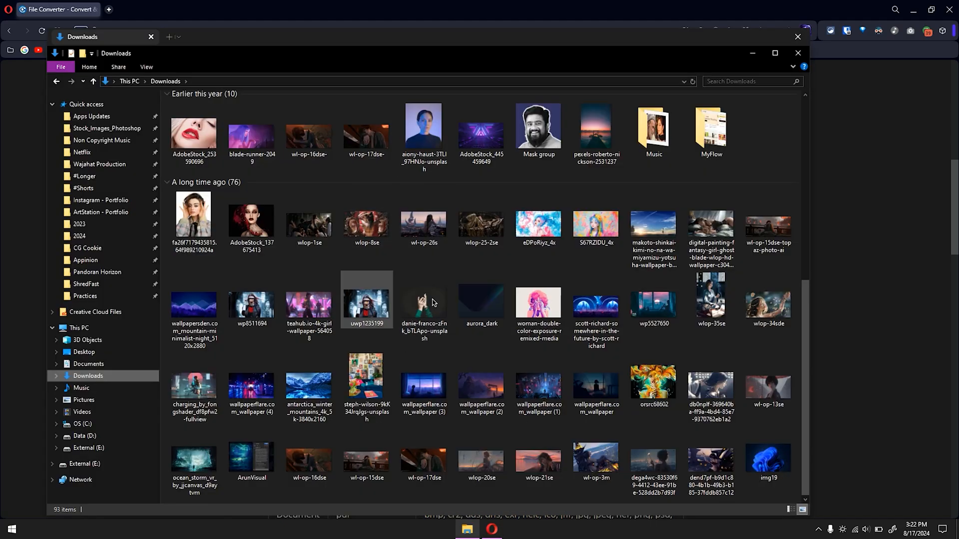
right_click(432, 115)
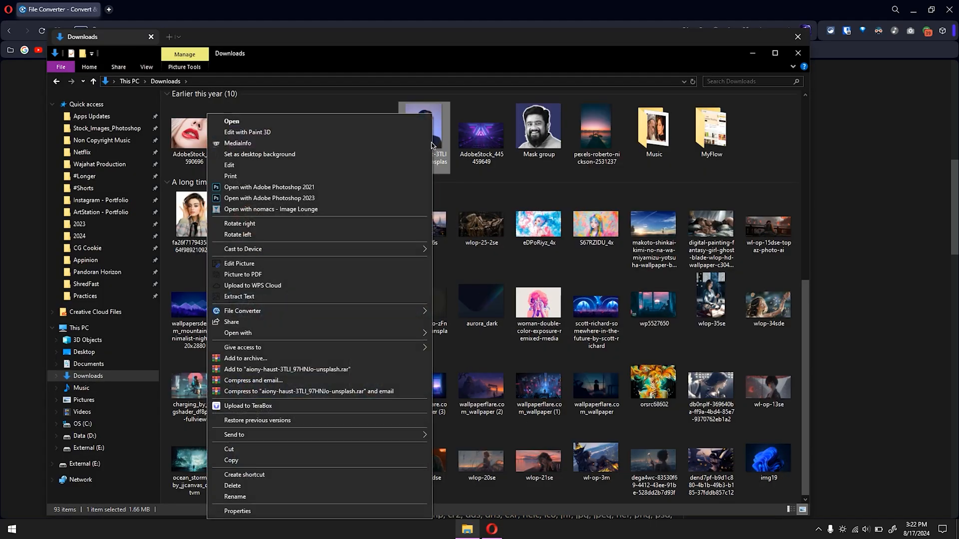
mouse_move(387, 317)
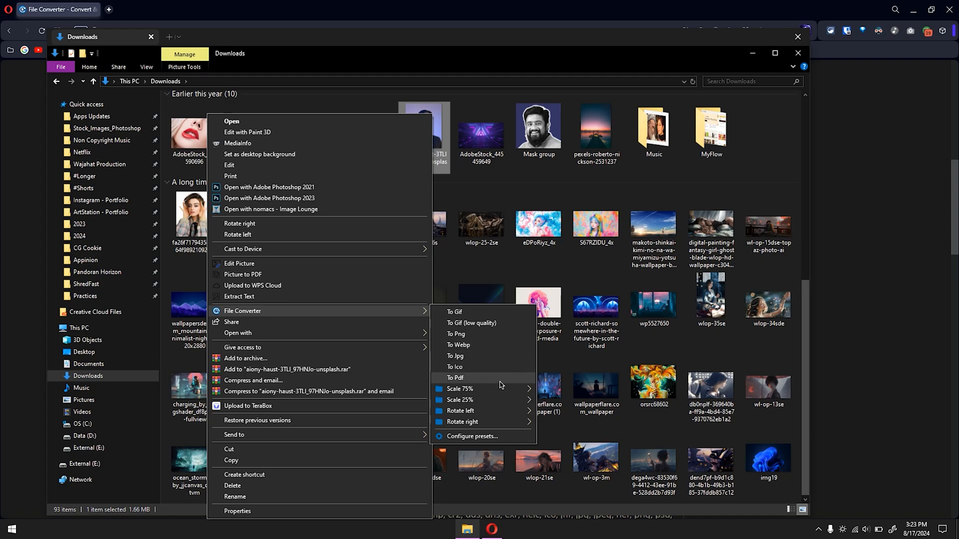
left_click(472, 436)
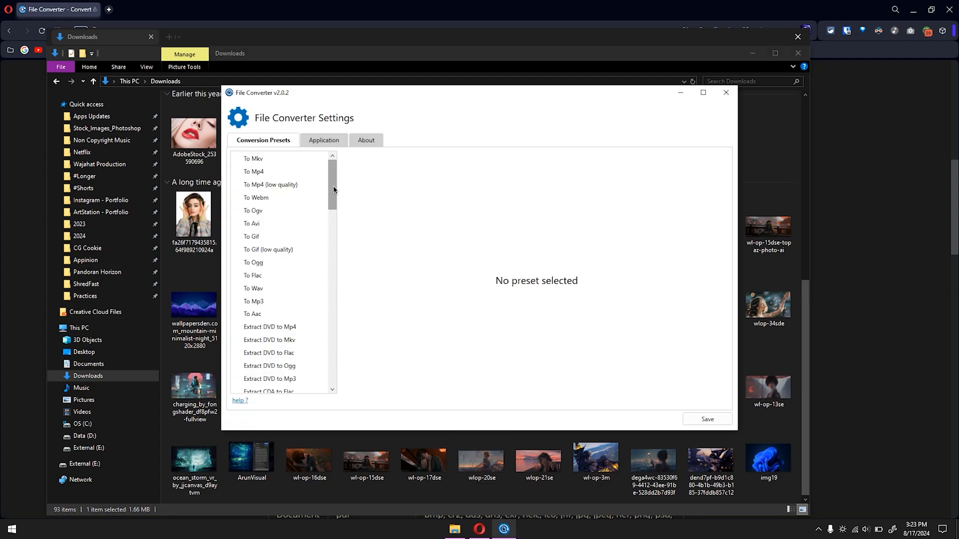
Examine the settings of the To Png, To Png (paged) and To Webp conversion presets.
left_click_drag(333, 186, 333, 242)
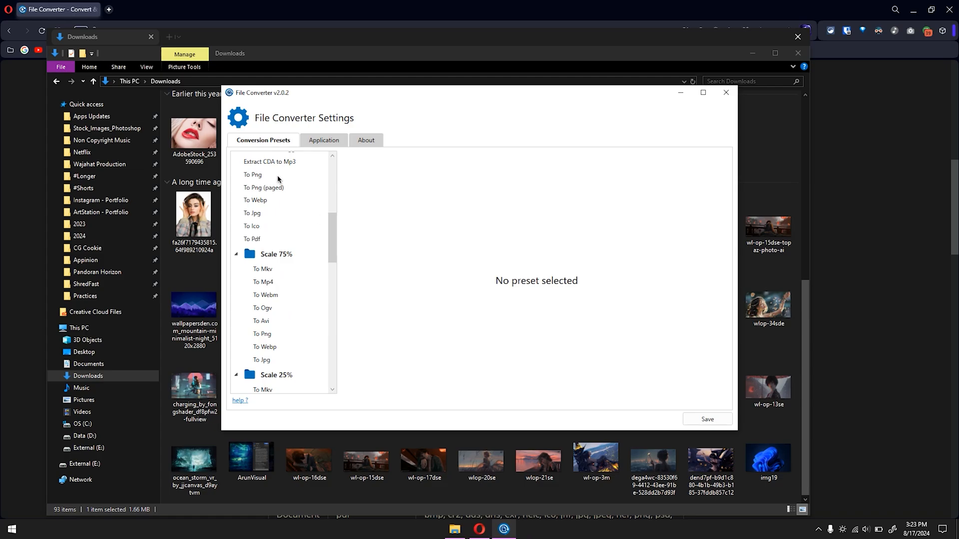
left_click(254, 176)
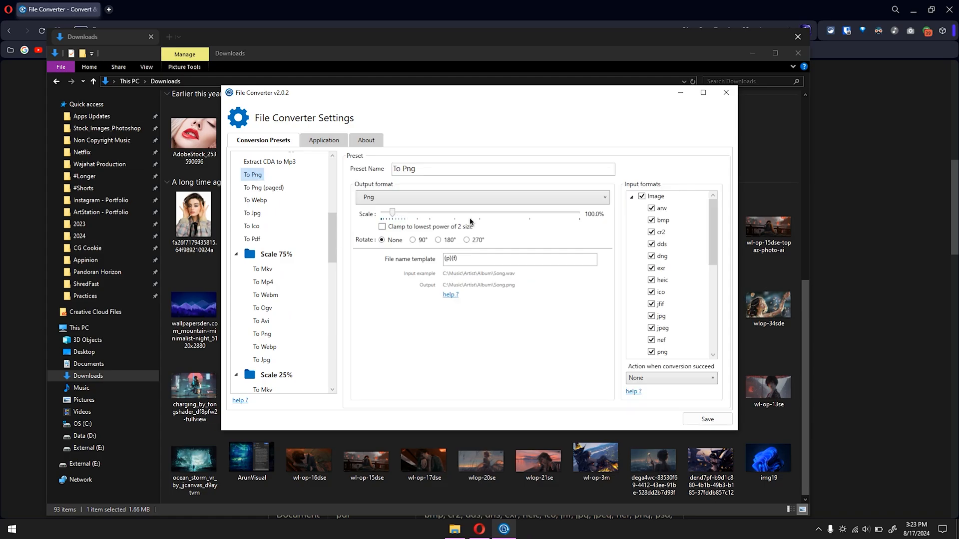
left_click(259, 190)
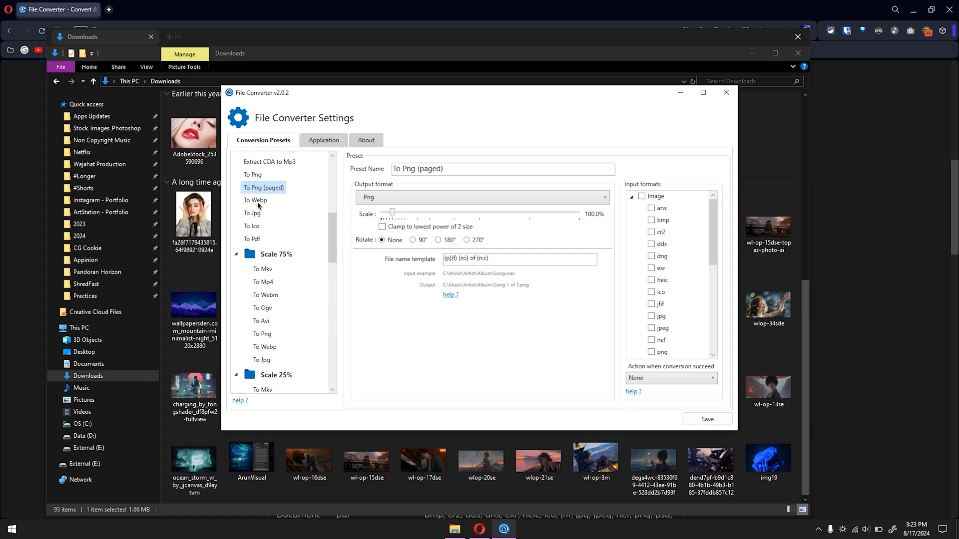
left_click(259, 200)
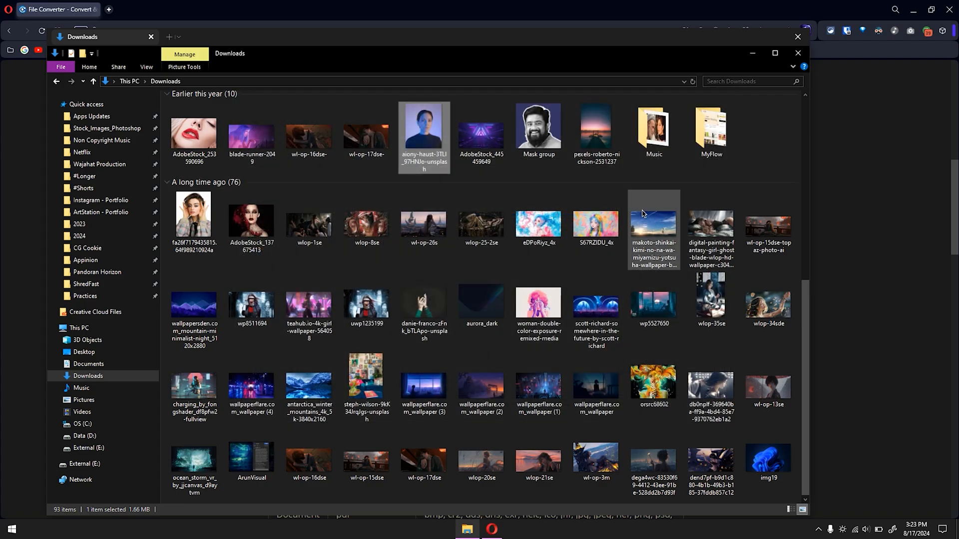
Open the Music folder in Downloads and convert the track The Bluest Star - The 126ers to Aac with File Converter.
left_click(655, 145)
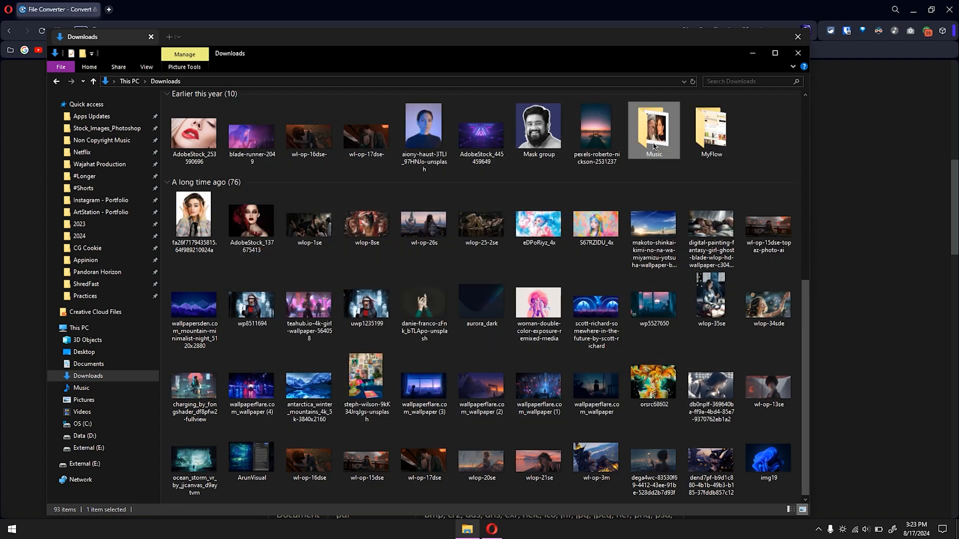
double_click(655, 145)
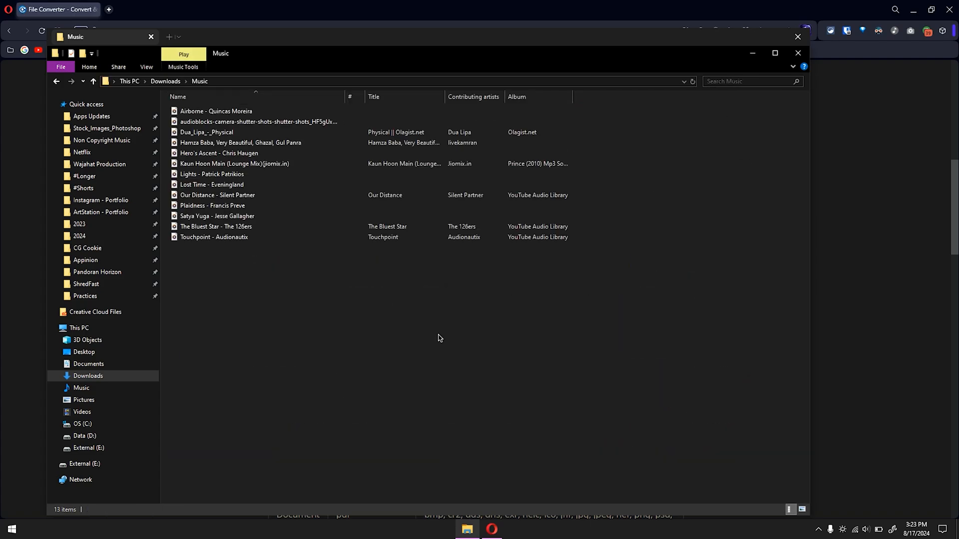
left_click(228, 227)
right_click(228, 226)
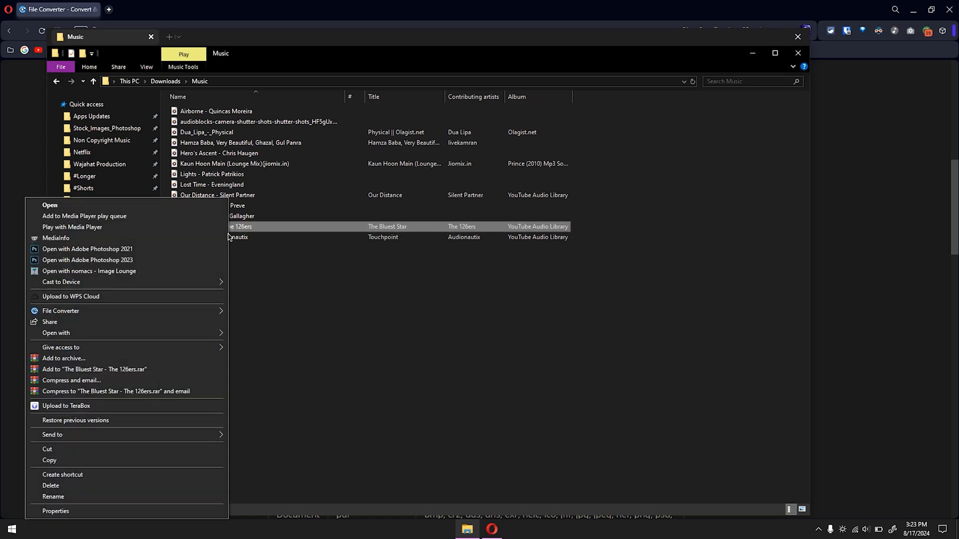
mouse_move(219, 312)
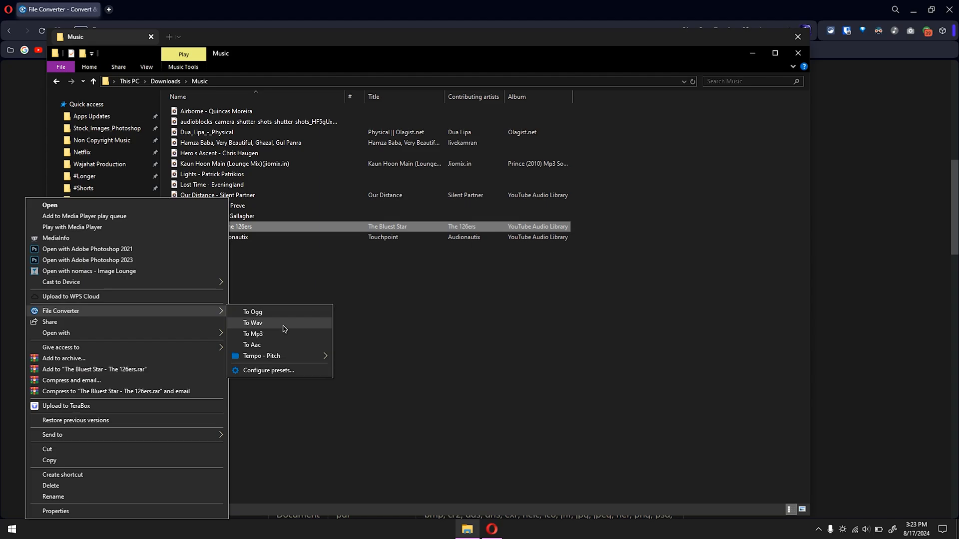
left_click(293, 345)
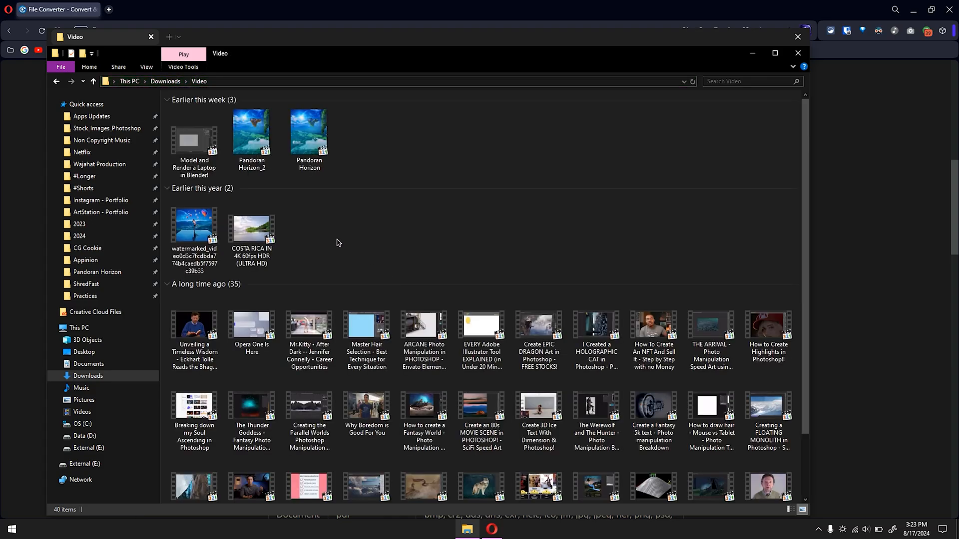
Review the File Converter formats and scaling options offered for the Pandoran Horizon_2 video, and dismiss them without converting.
left_click(259, 148)
right_click(259, 148)
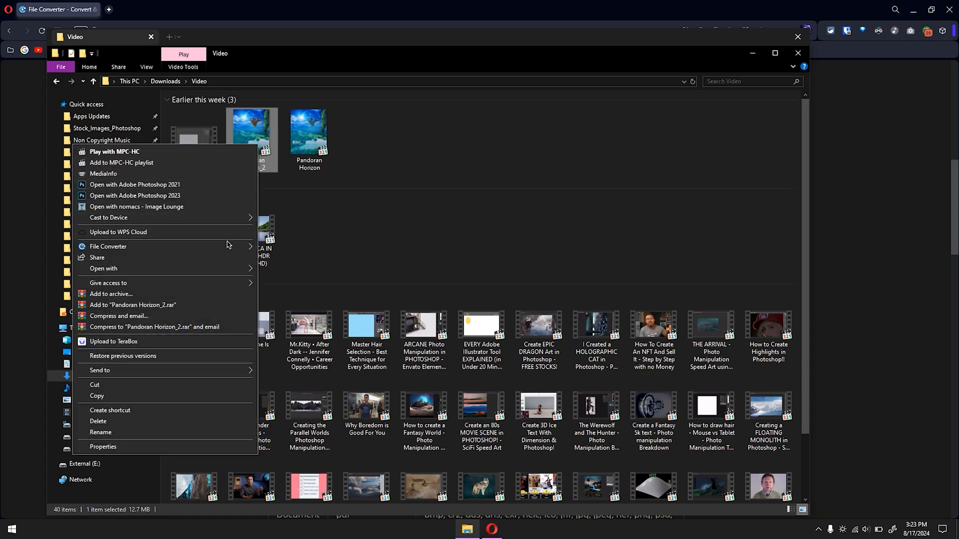
mouse_move(231, 251)
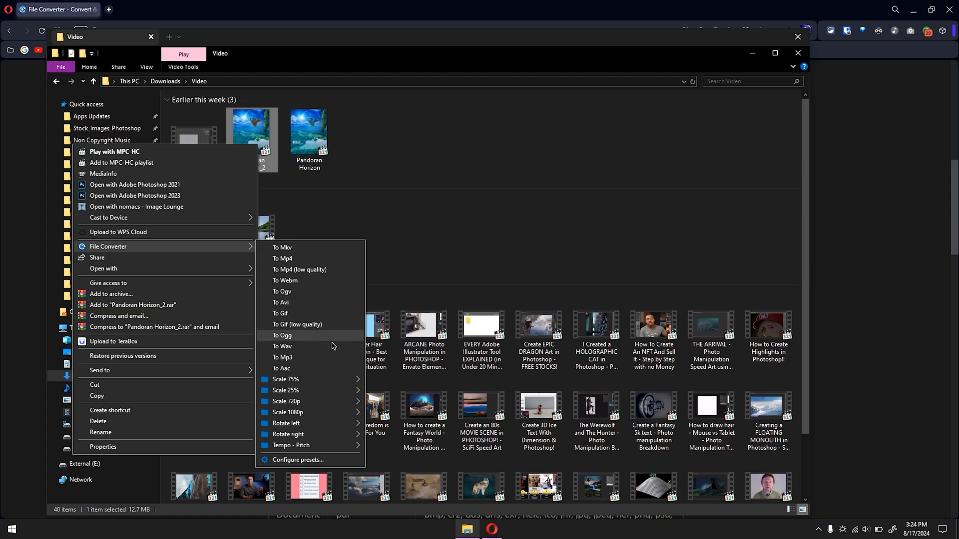
mouse_move(319, 445)
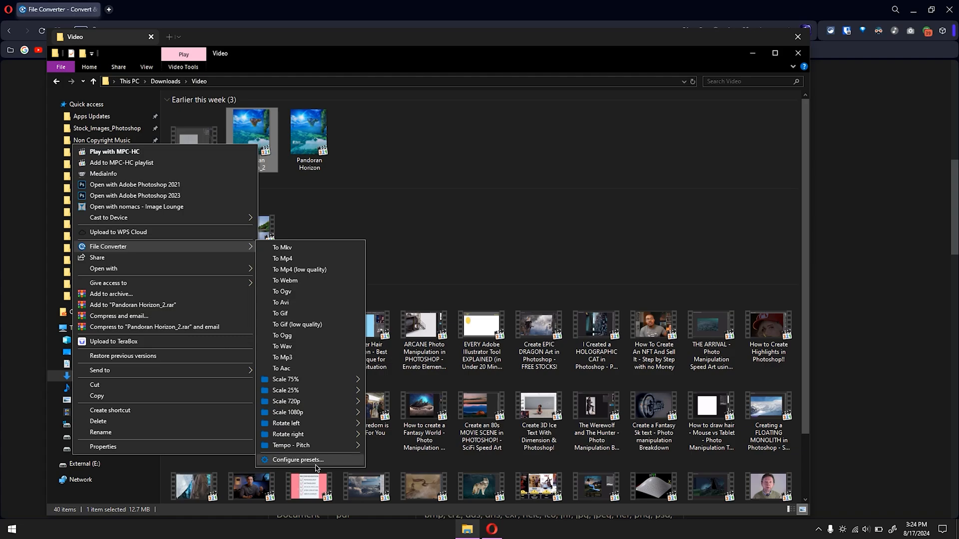
left_click(526, 202)
Convert the Pandoran Horizon video to Mkv with File Converter.
right_click(309, 140)
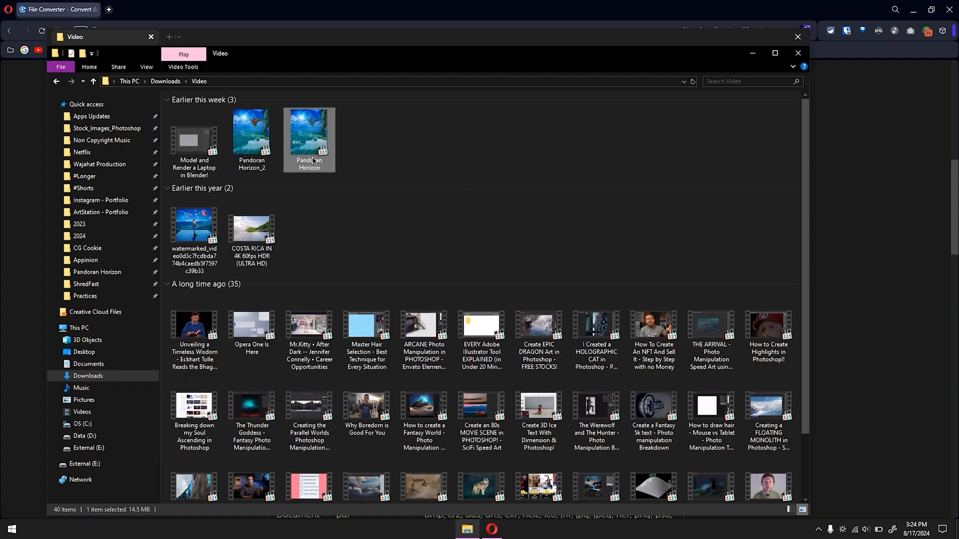
mouse_move(291, 250)
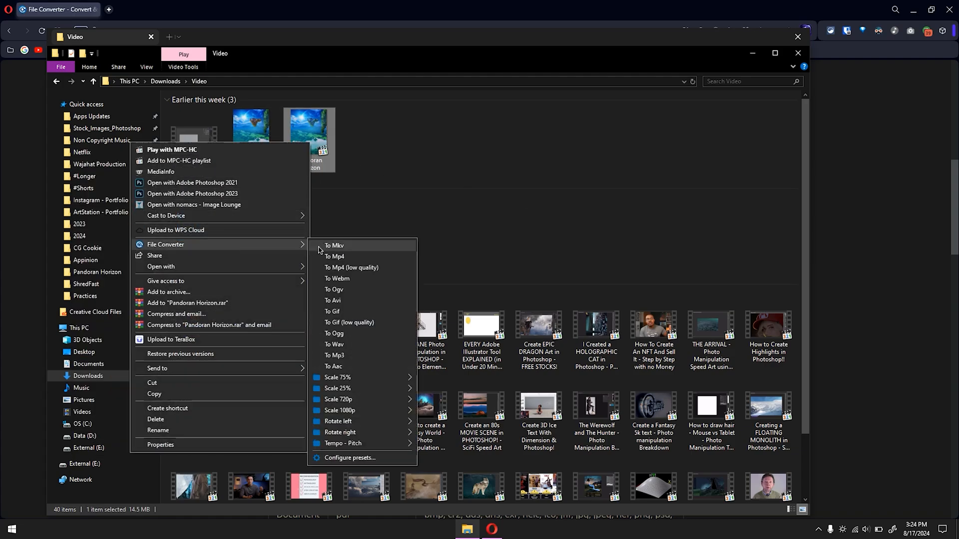
left_click(379, 245)
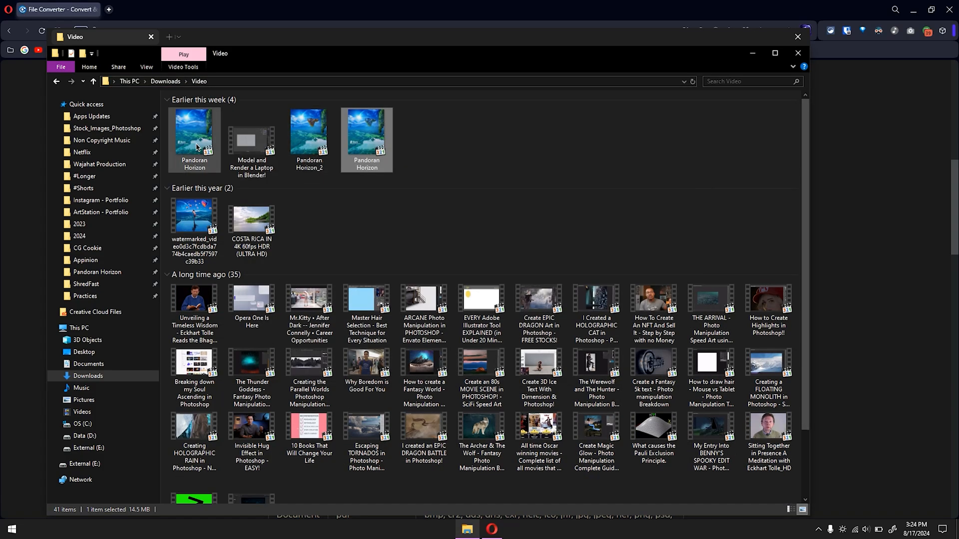
Review the 7-Zip website's main features, highlighting the unpackable formats, AES-256 encryption and file manager entries.
mouse_move(197, 147)
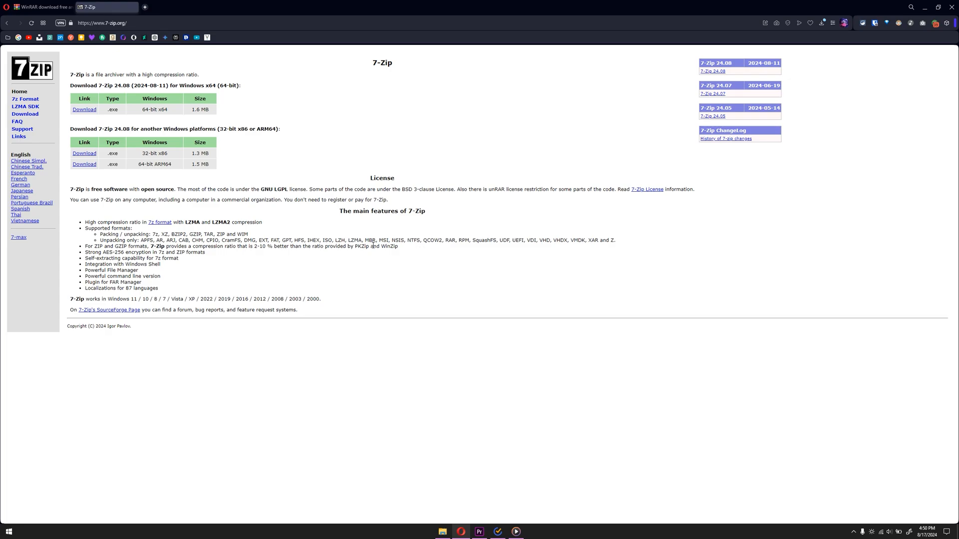
left_click_drag(354, 241, 633, 242)
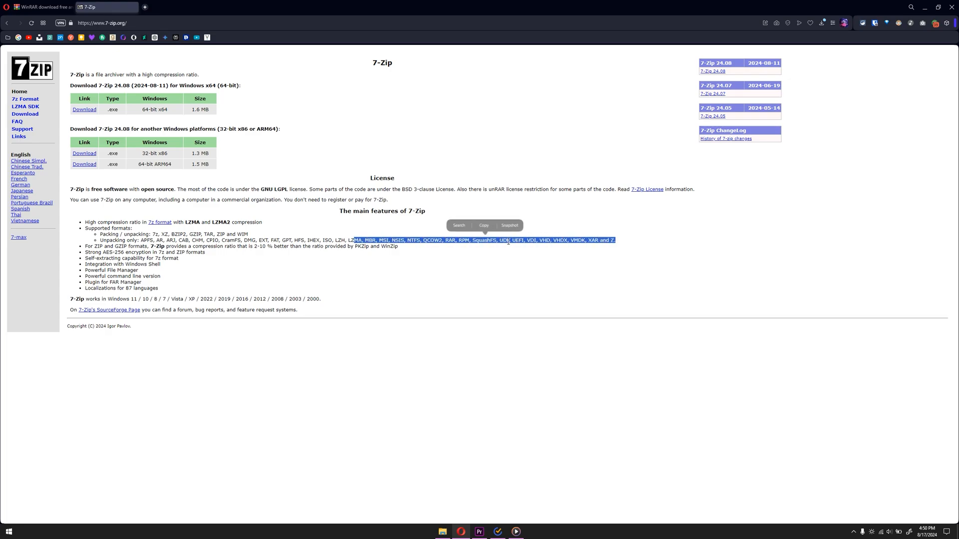
left_click(488, 249)
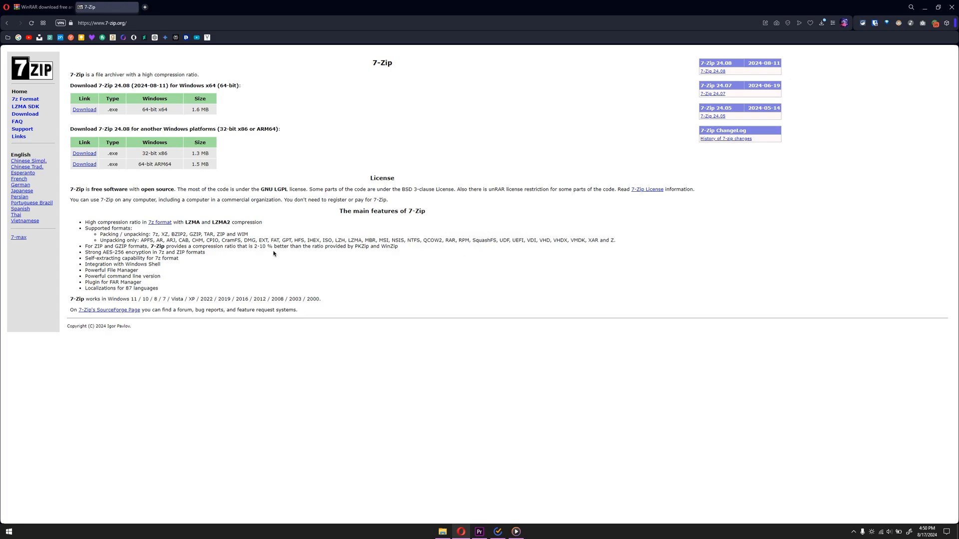
left_click_drag(87, 253, 176, 252)
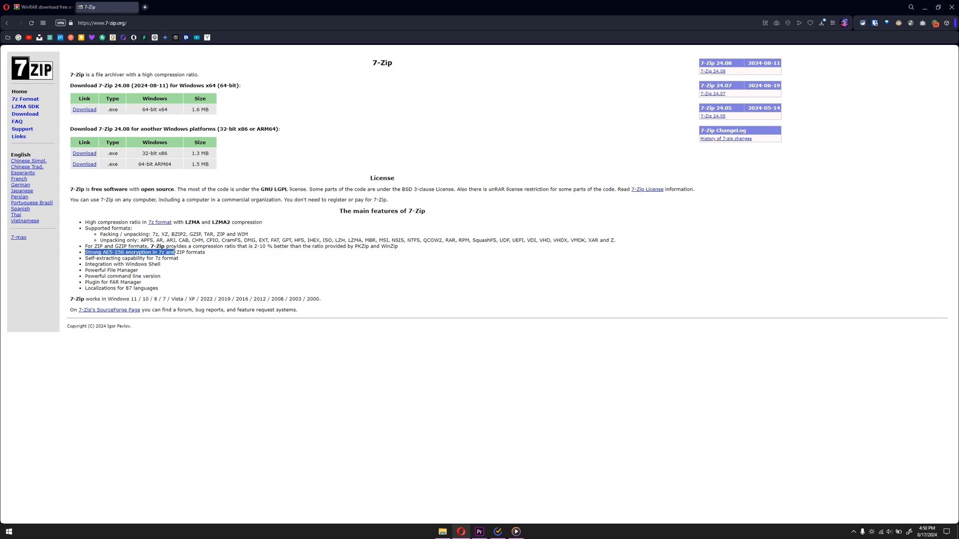
left_click_drag(97, 271, 175, 274)
left_click(256, 281)
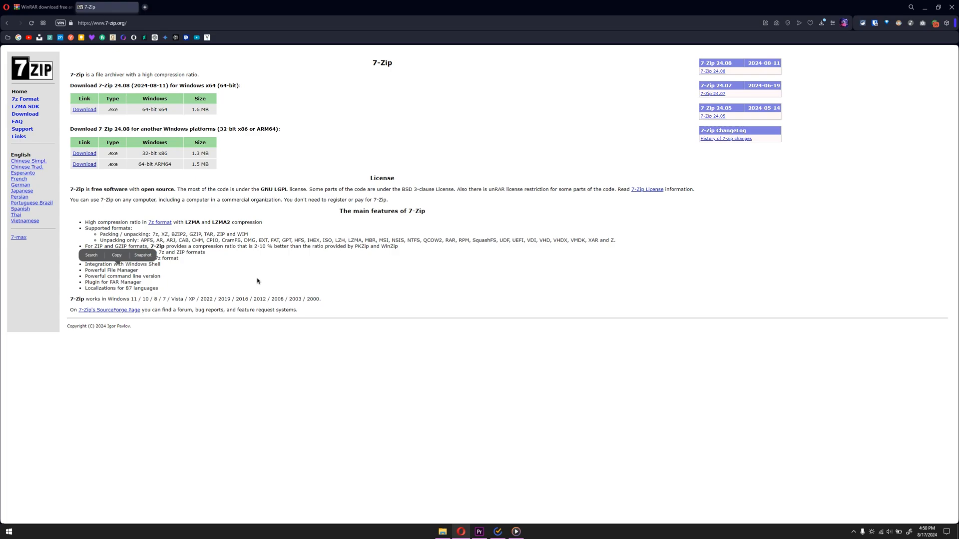
Look through the WinRAR website's download page for comparison, and return to the 7-Zip page.
left_click(42, 7)
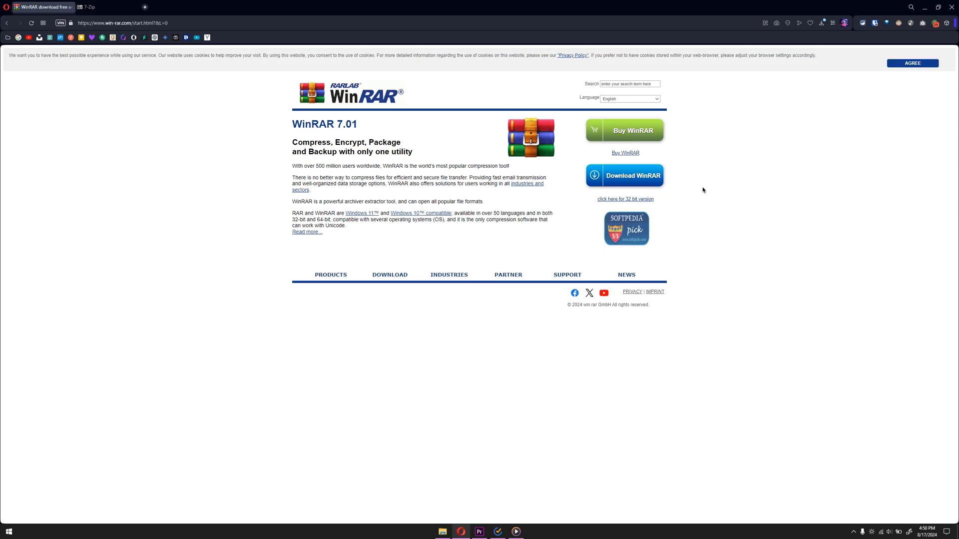
left_click(389, 275)
scroll(454, 259, "down", 5)
scroll(454, 260, "up", 5)
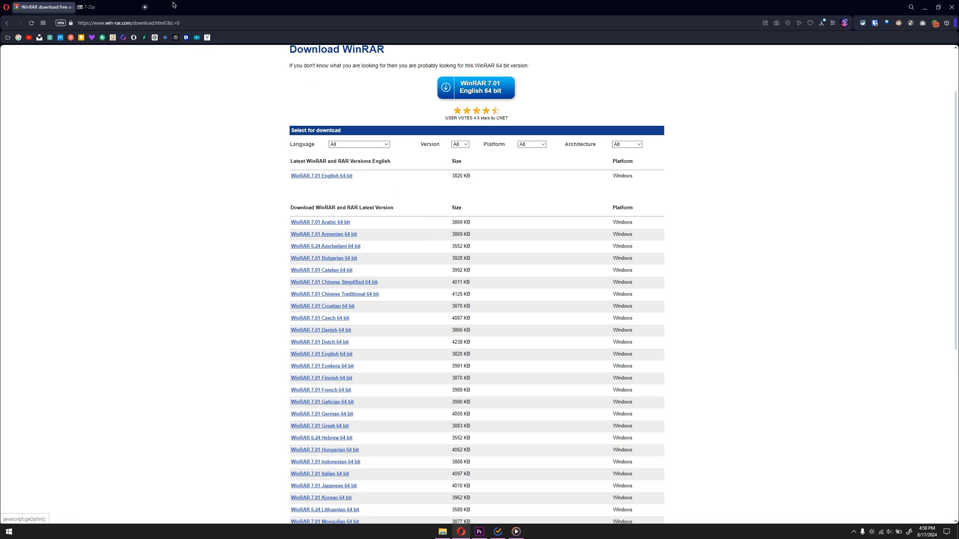
left_click(110, 6)
left_click(61, 7)
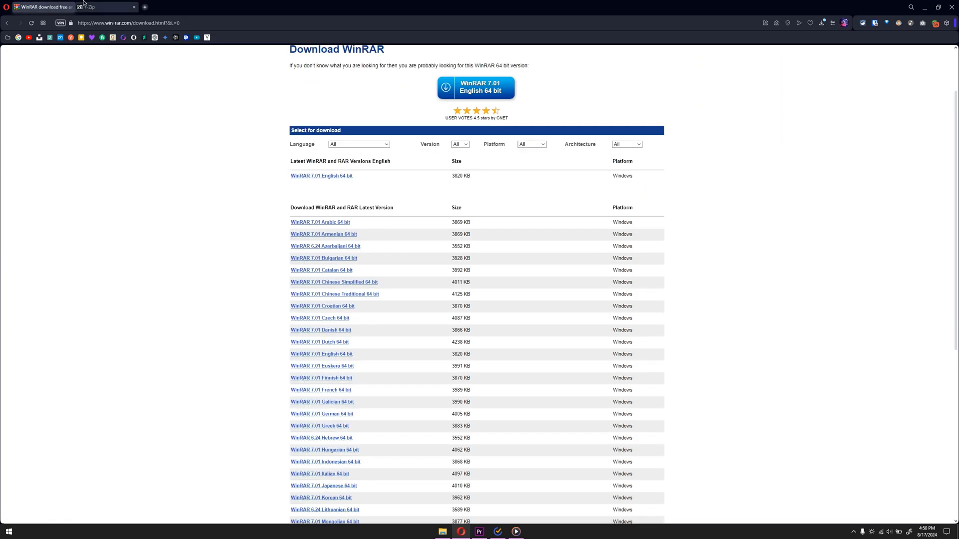
left_click(87, 6)
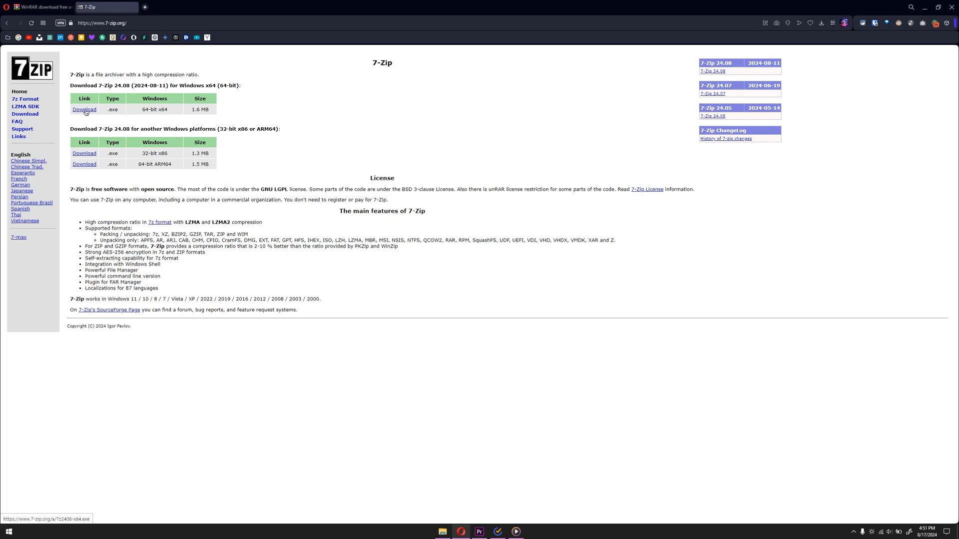
Download the 64-bit x64 version of 7-Zip 24.08 and install it in the default destination folder.
left_click_drag(142, 111, 169, 109)
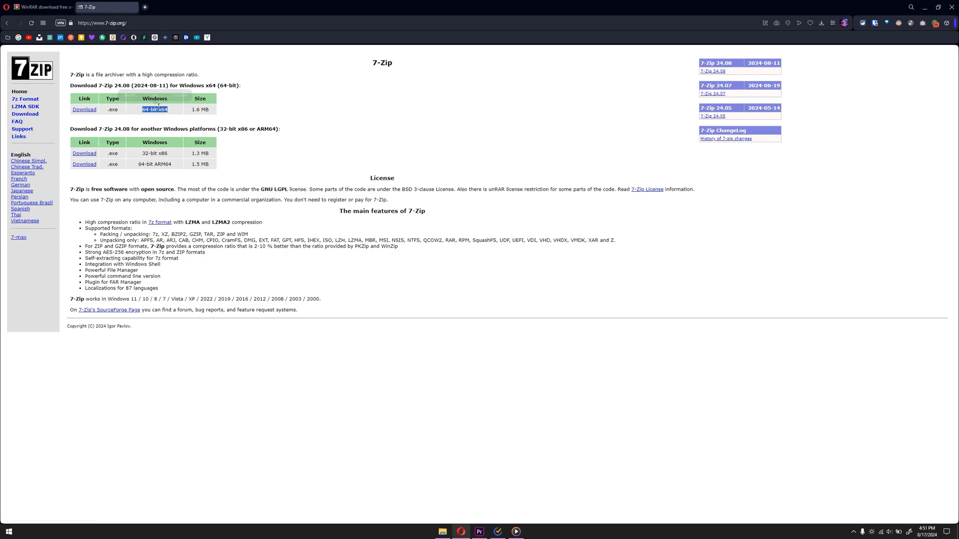
left_click(85, 110)
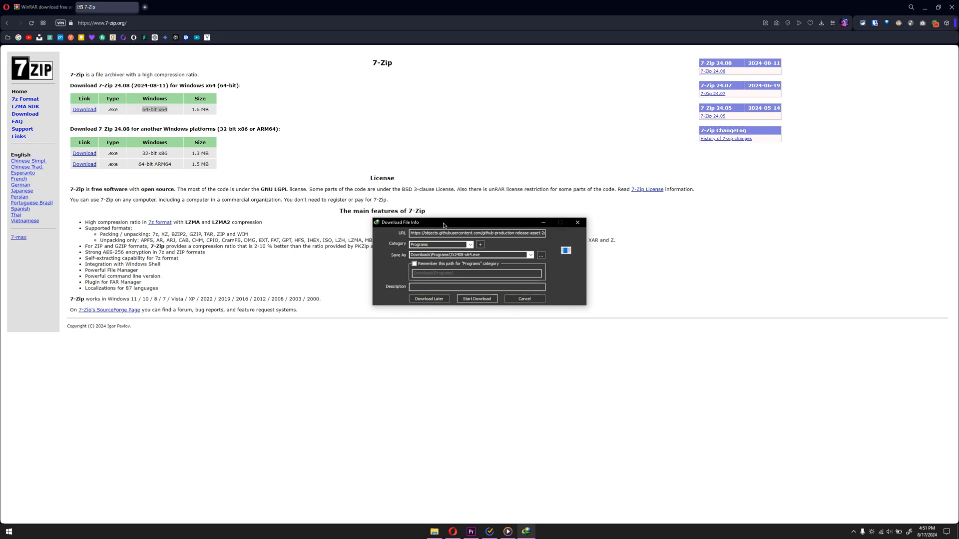
left_click(415, 289)
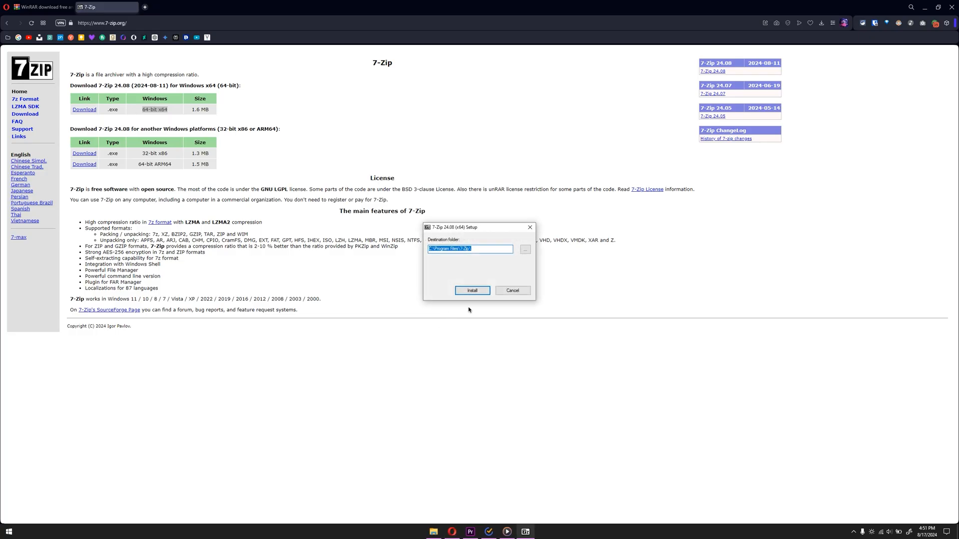
left_click(477, 290)
left_click(472, 291)
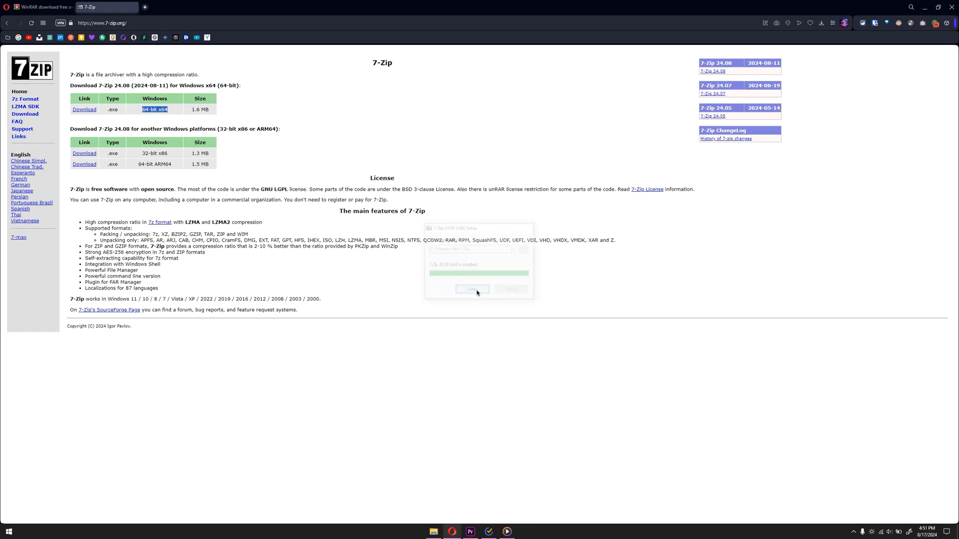
Open the Desktop archive 3d-icon-social-media-app.zip with 7-Zip from File Explorer and select both files inside it.
left_click(443, 532)
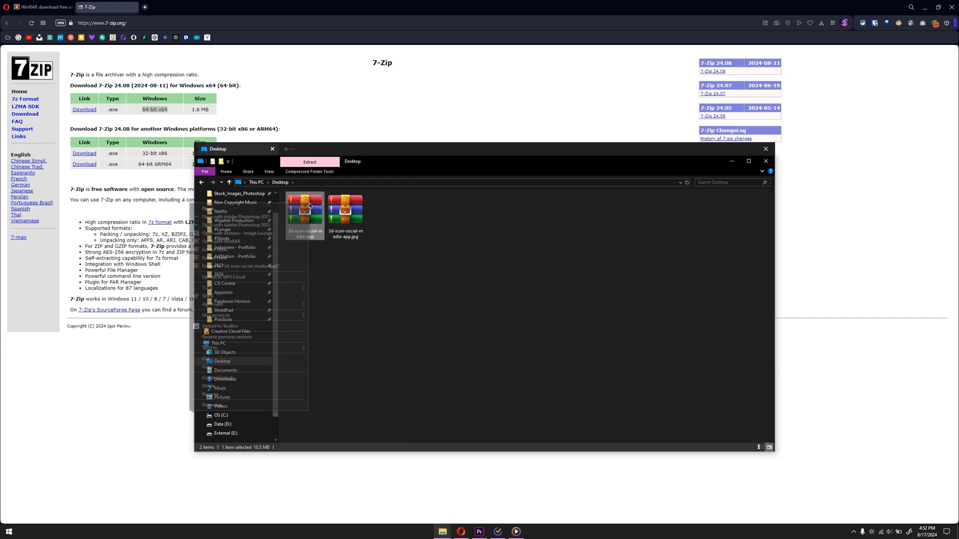
left_click(309, 204)
right_click(315, 201)
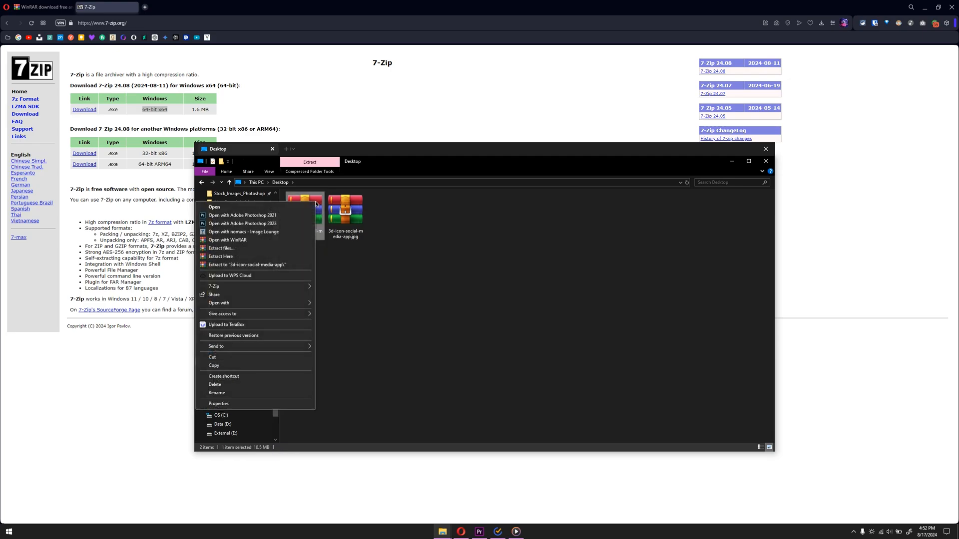
mouse_move(302, 292)
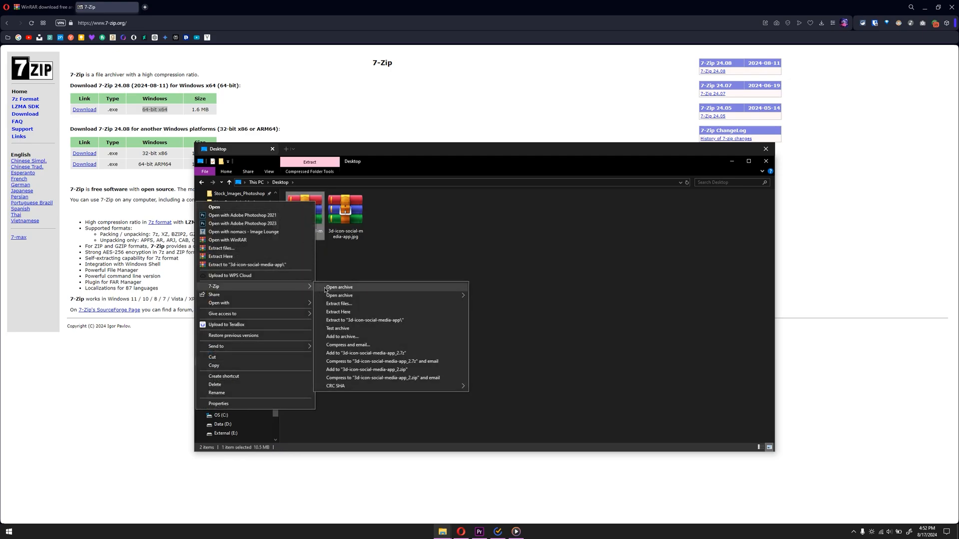
left_click(433, 289)
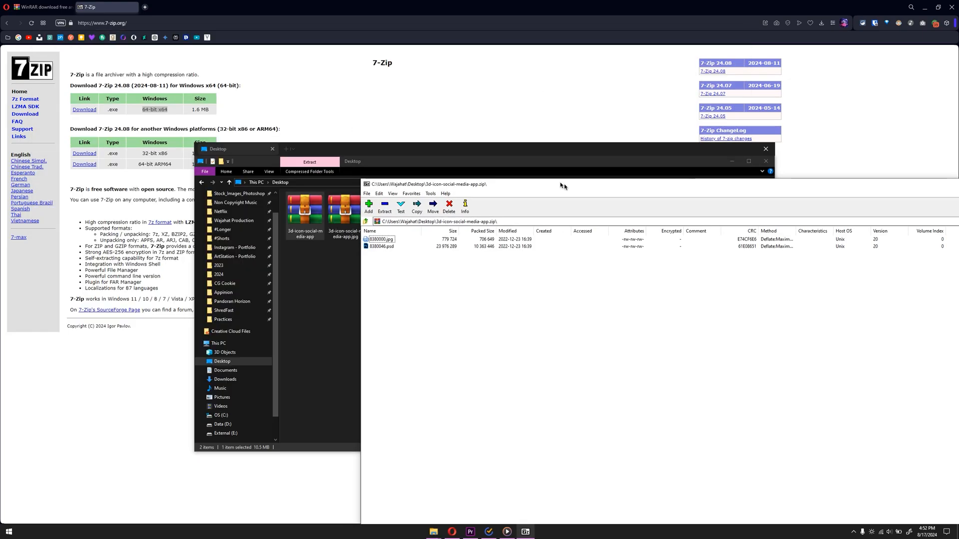
left_click_drag(563, 185, 571, 189)
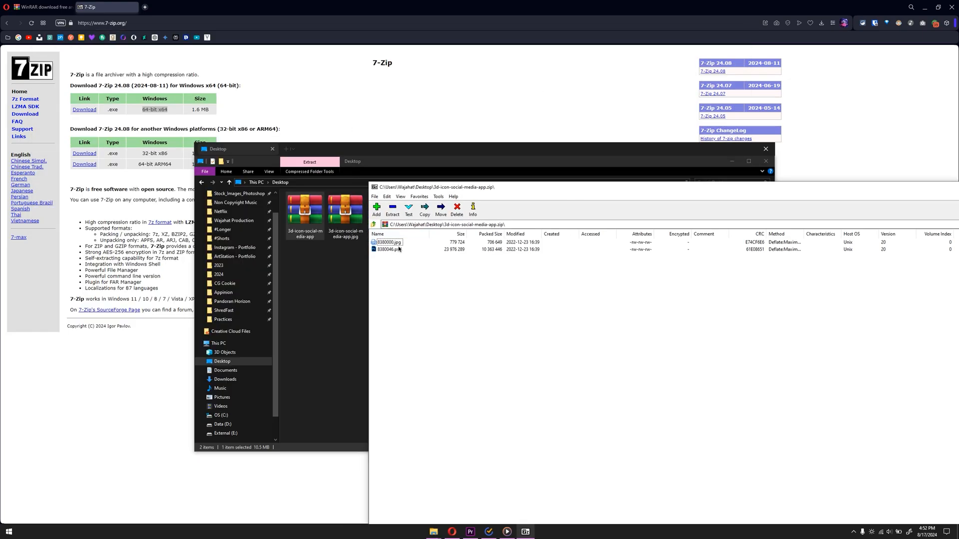
left_click_drag(393, 255, 387, 245)
left_click_drag(449, 192, 425, 161)
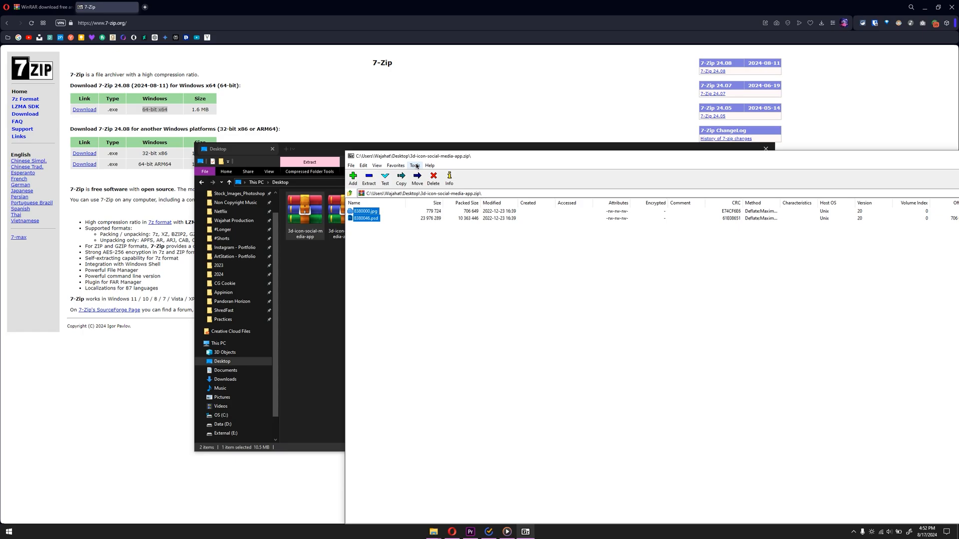
Associate the archive file types with 7-Zip for the current user and all users in the 7-Zip options.
left_click(415, 166)
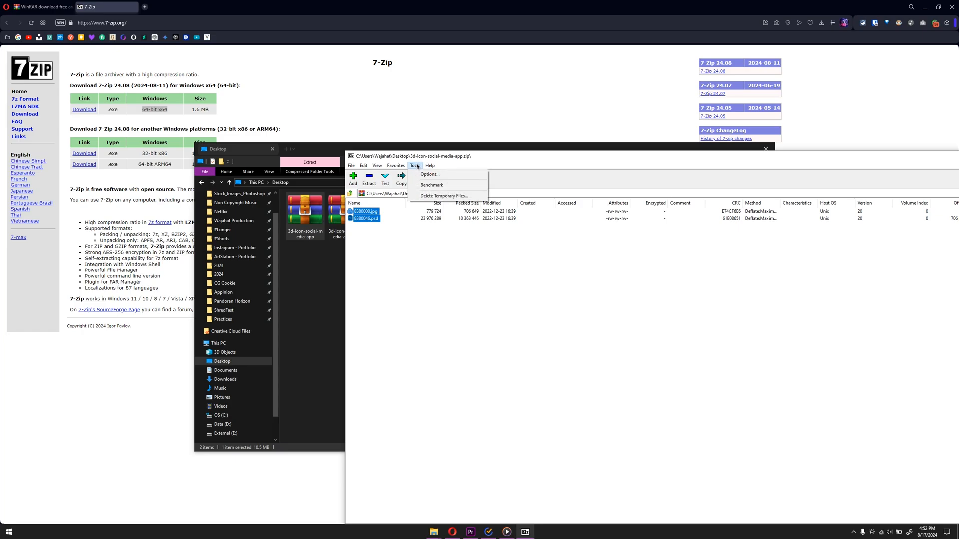
left_click(427, 174)
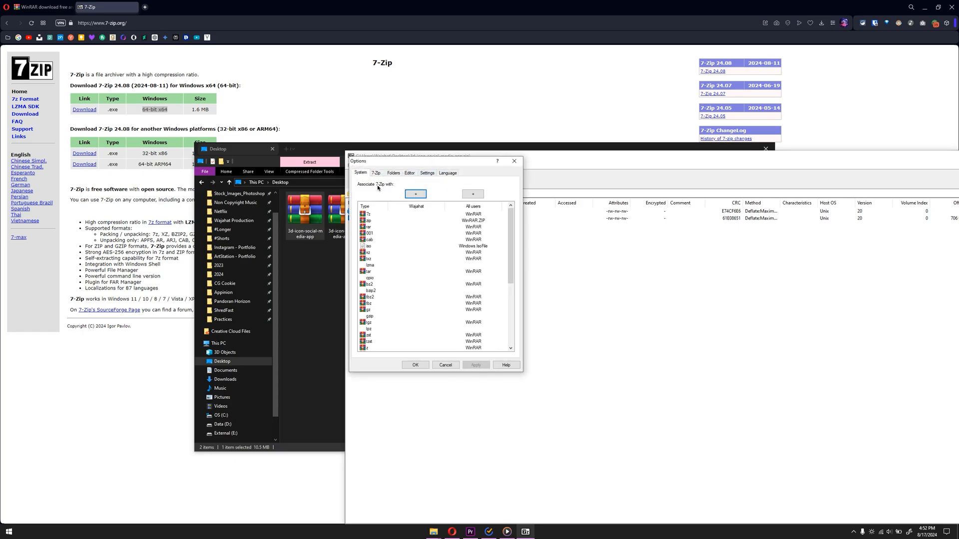
left_click(473, 194)
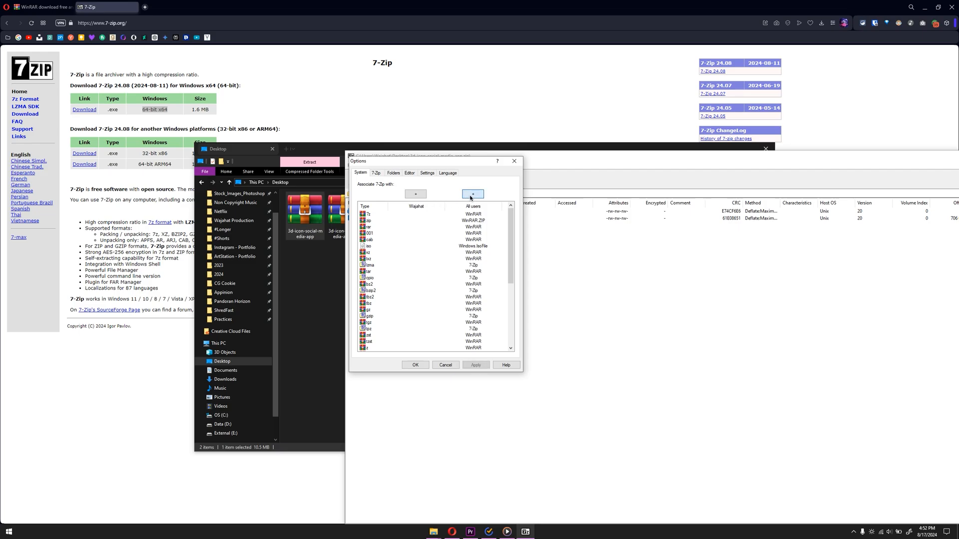
left_click(416, 194)
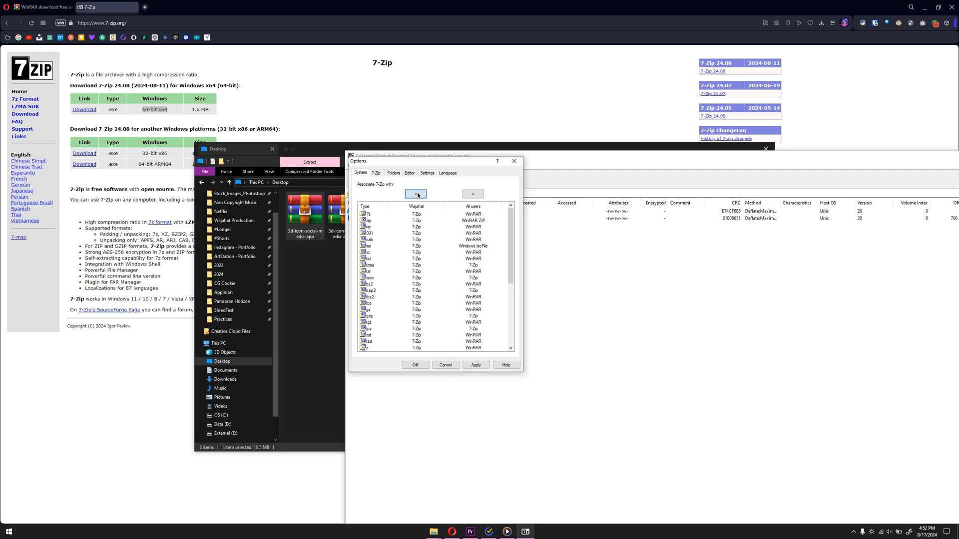
left_click(476, 365)
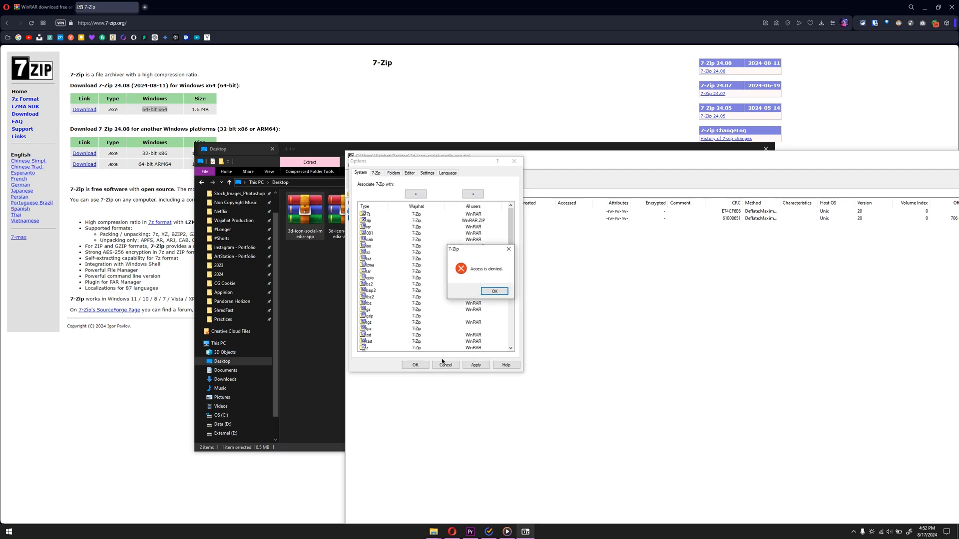
left_click(490, 298)
left_click(415, 364)
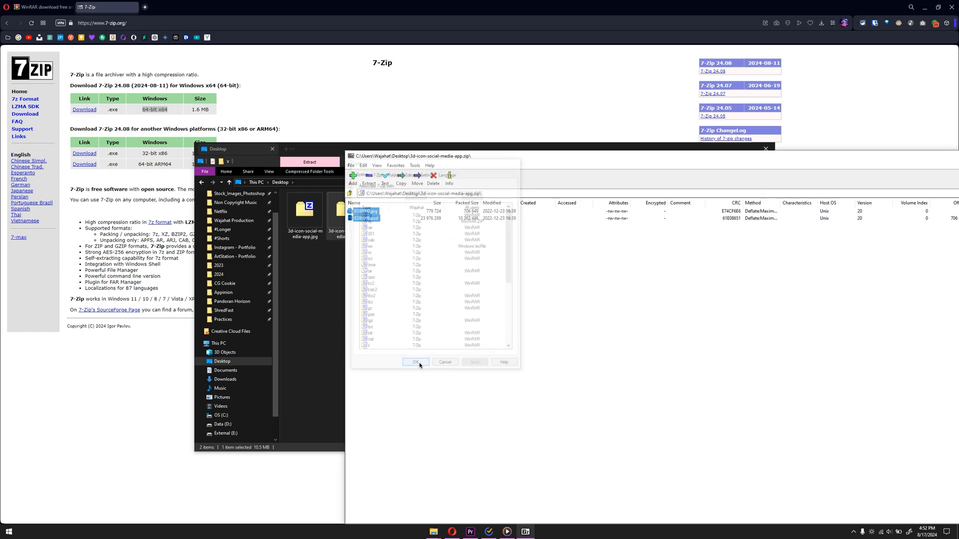
Open 3d-icon-social-media-app.jpg.zip in 7-Zip and extract its JPG and PSD files to the Desktop folder.
left_click(351, 156)
left_click(370, 212)
double_click(339, 218)
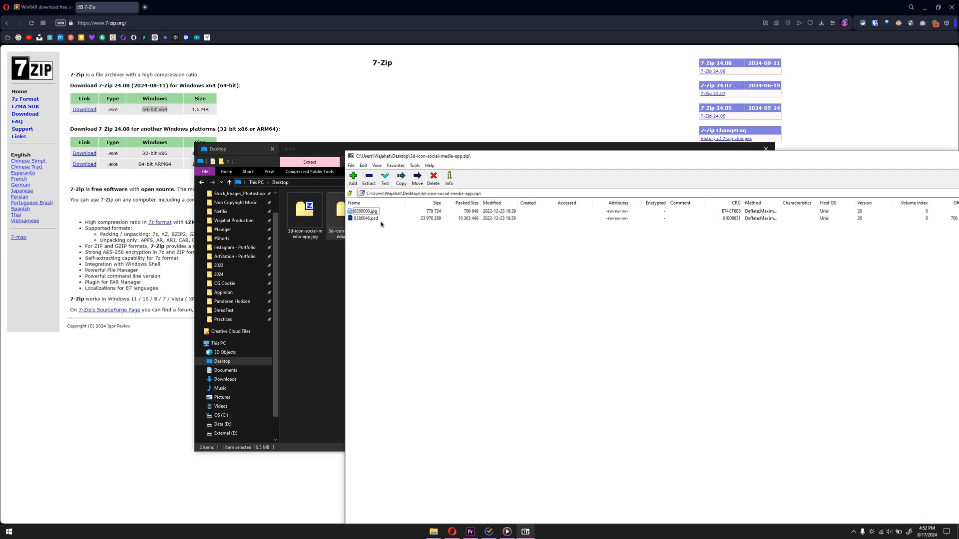
double_click(350, 155)
double_click(315, 214)
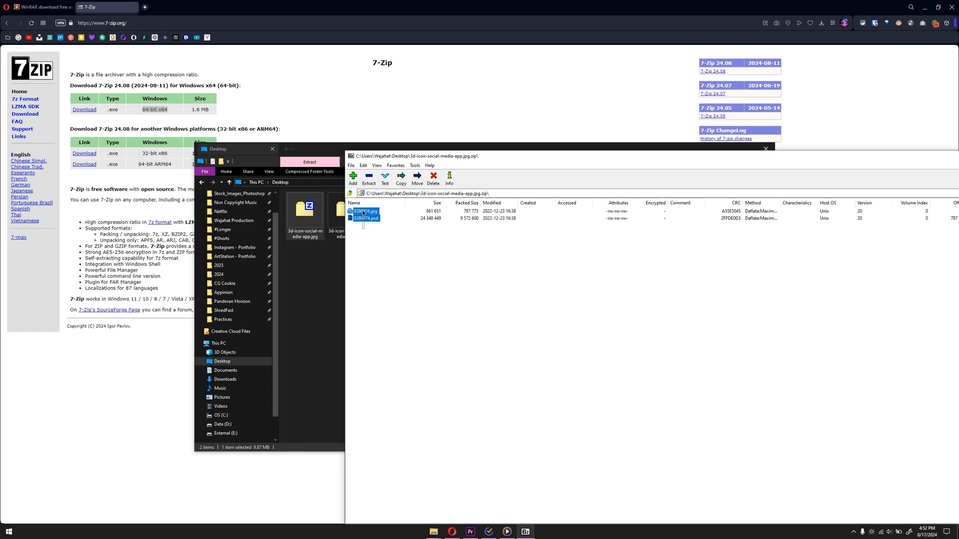
left_click_drag(363, 212, 318, 290)
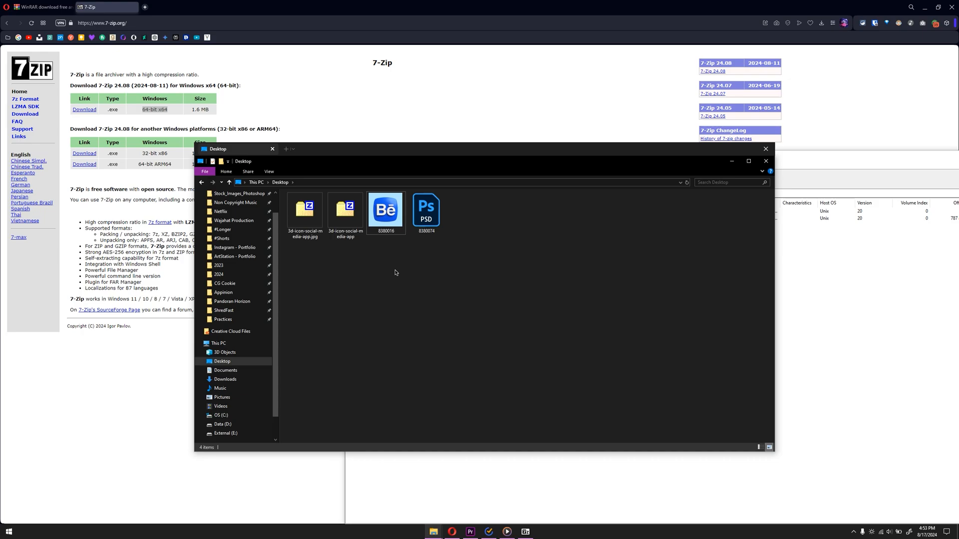
Open the 3d-icon-social-media-app archive with WinRAR and move its window over the Desktop folder to compare.
right_click(346, 212)
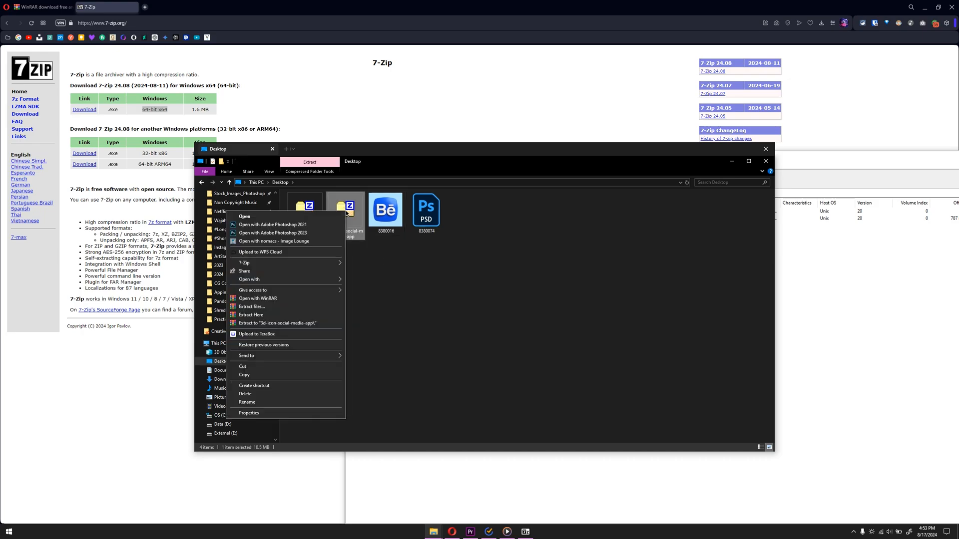
left_click(327, 298)
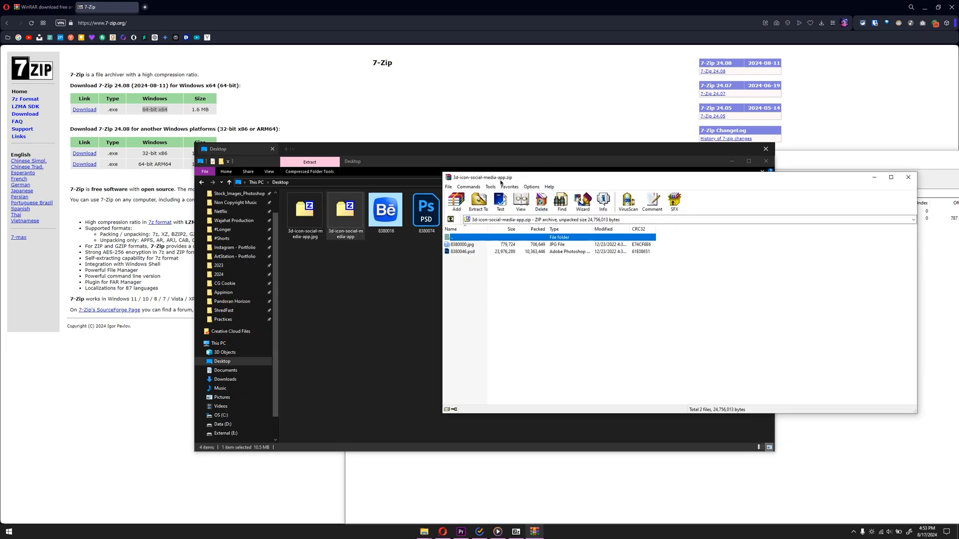
left_click_drag(552, 176, 523, 180)
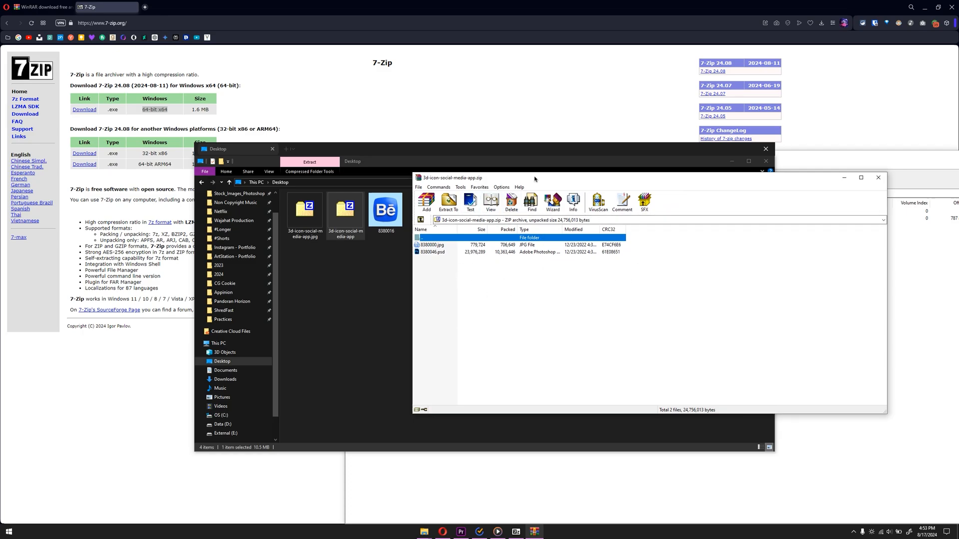
left_click_drag(537, 178, 464, 234)
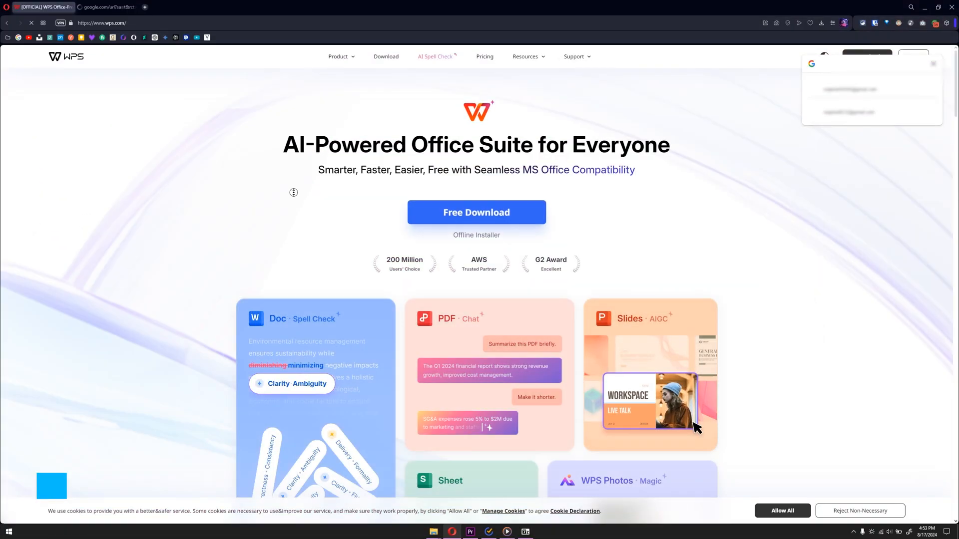
Look through the WPS Office homepage down to the WPS AI features section.
scroll(294, 196, "down", 1)
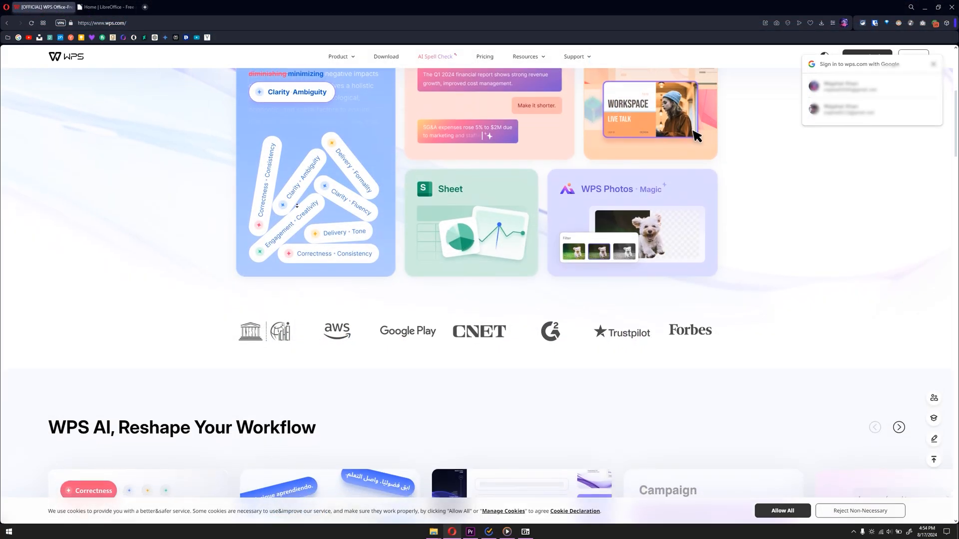
scroll(297, 205, "down", 2)
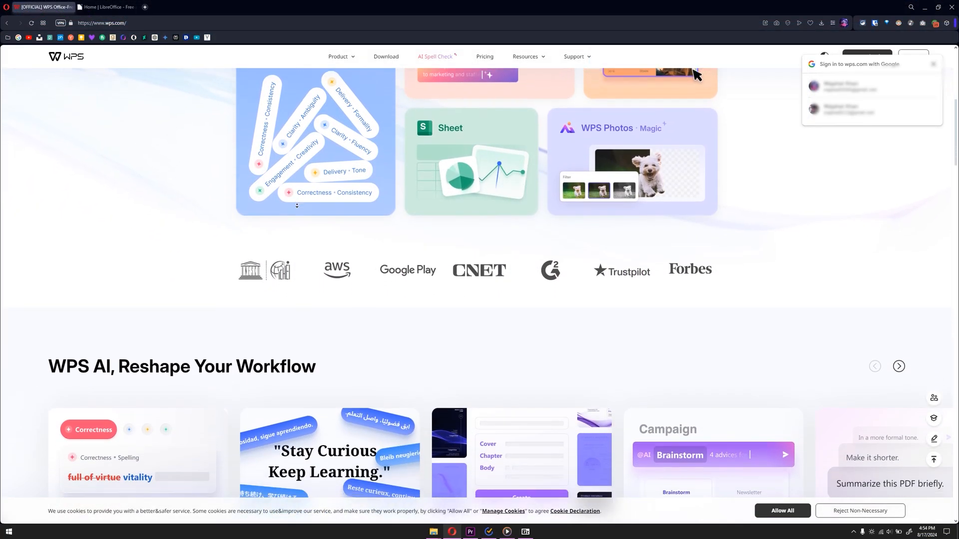
scroll(297, 206, "down", 3)
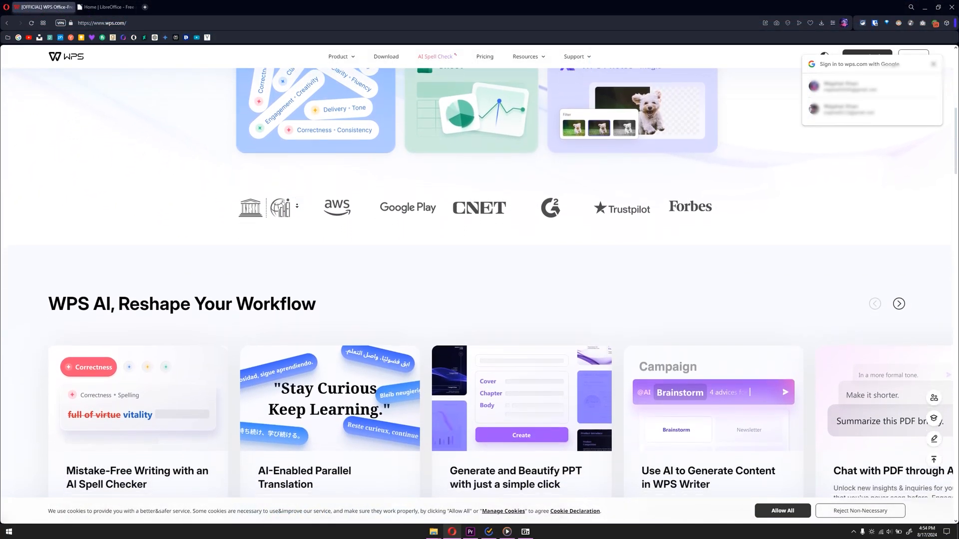
Switch from the WPS website to the installed WPS Office app, dismiss its upgrade promotion and maximize the window.
scroll(296, 206, "down", 1)
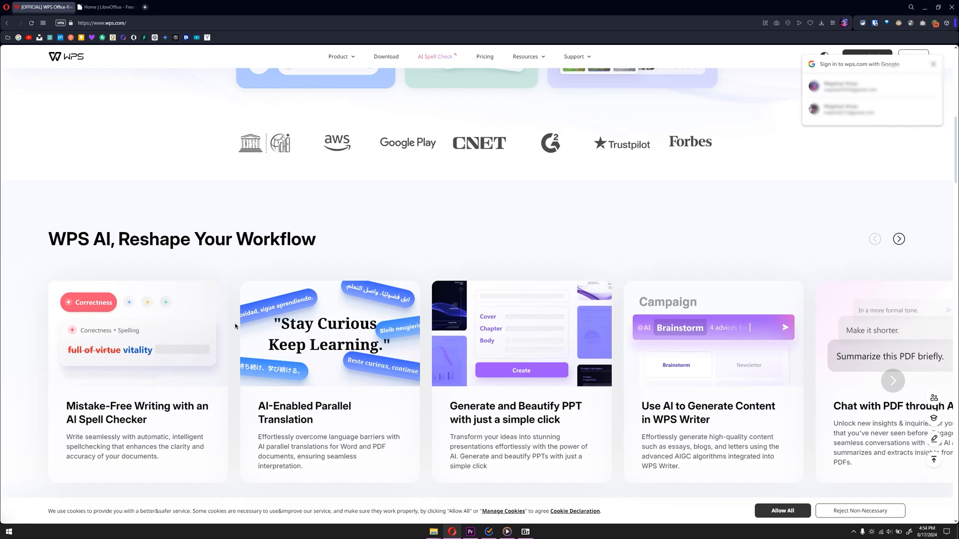
scroll(220, 296, "up", 10)
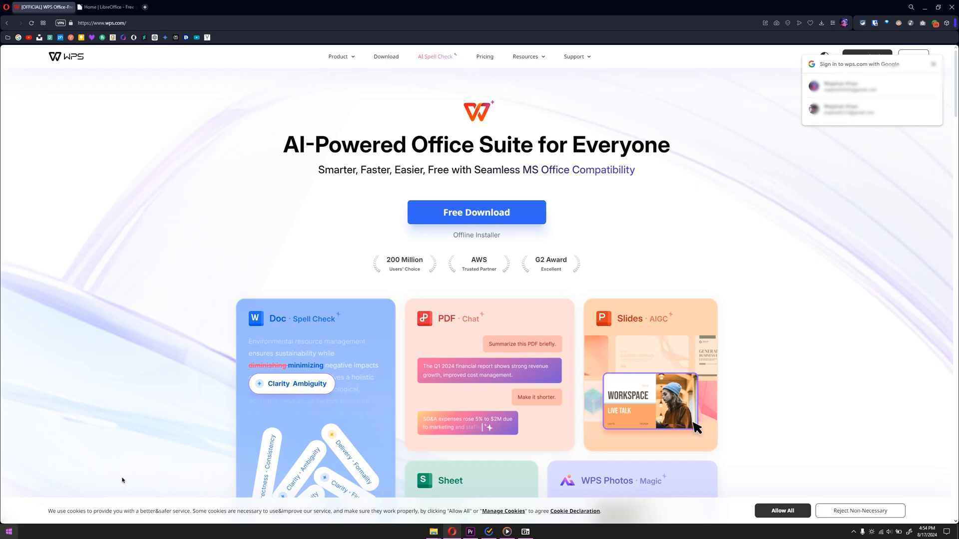
left_click(9, 531)
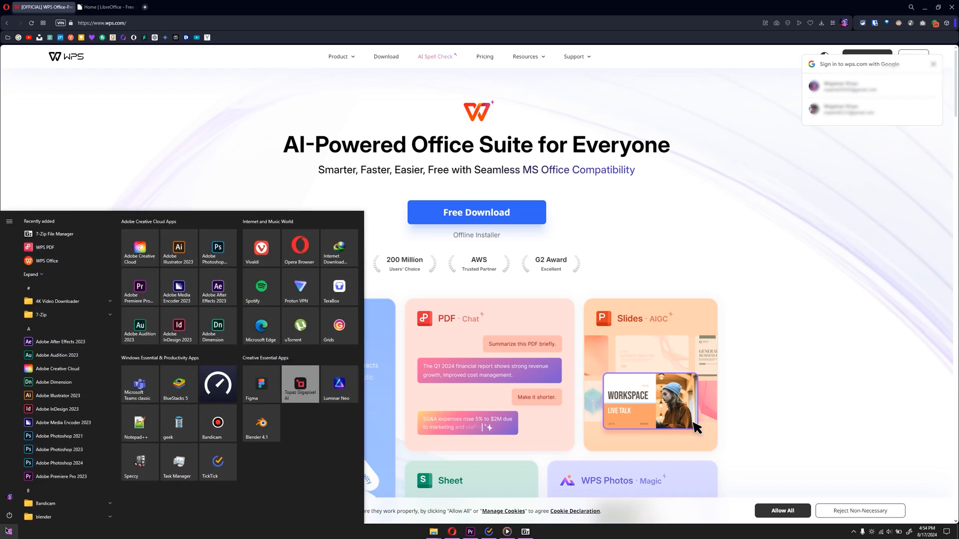
left_click(54, 264)
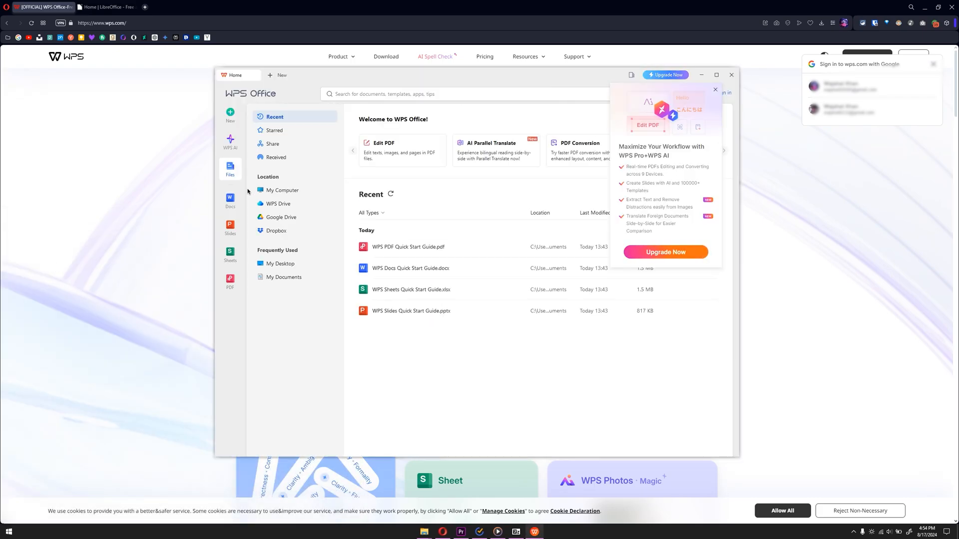
left_click(715, 90)
left_click(716, 75)
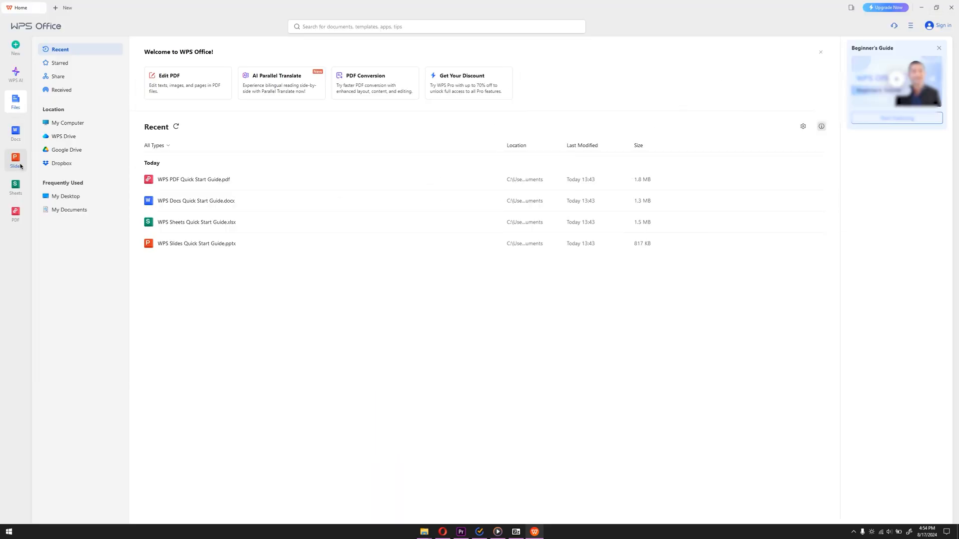
Look through the Slides, Sheets and PDF sections of the WPS Office home screen.
left_click(15, 160)
left_click(16, 187)
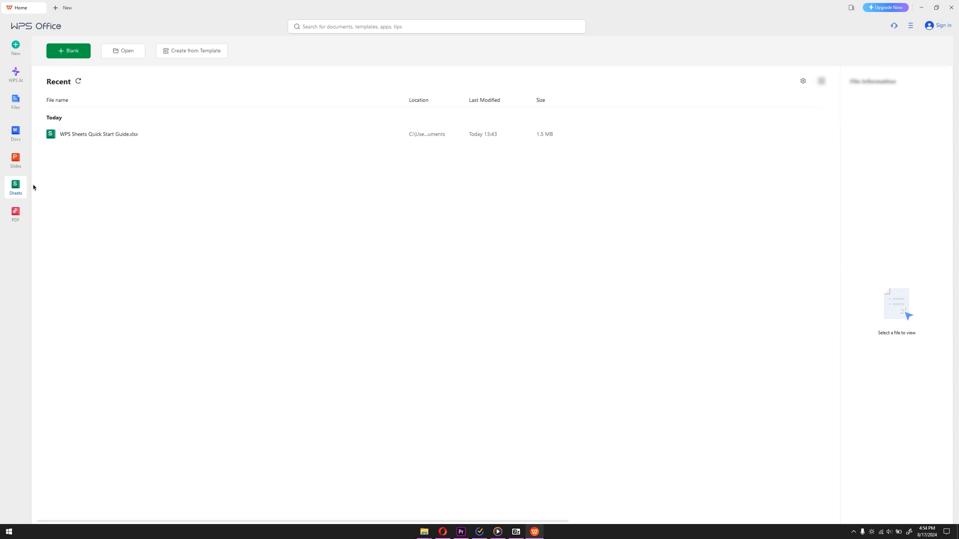
left_click(27, 212)
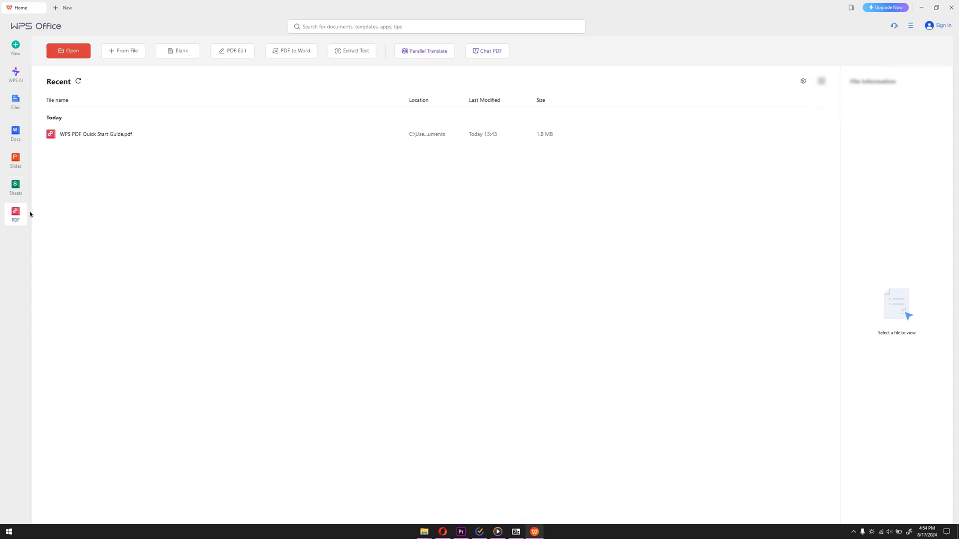
Create a blank Docs document and fill it with random placeholder letters.
left_click(14, 139)
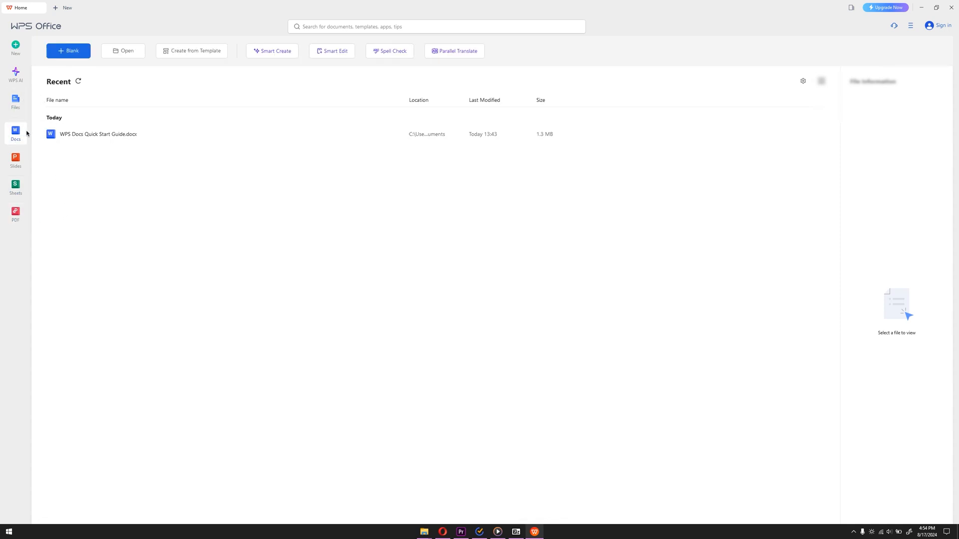
left_click(69, 51)
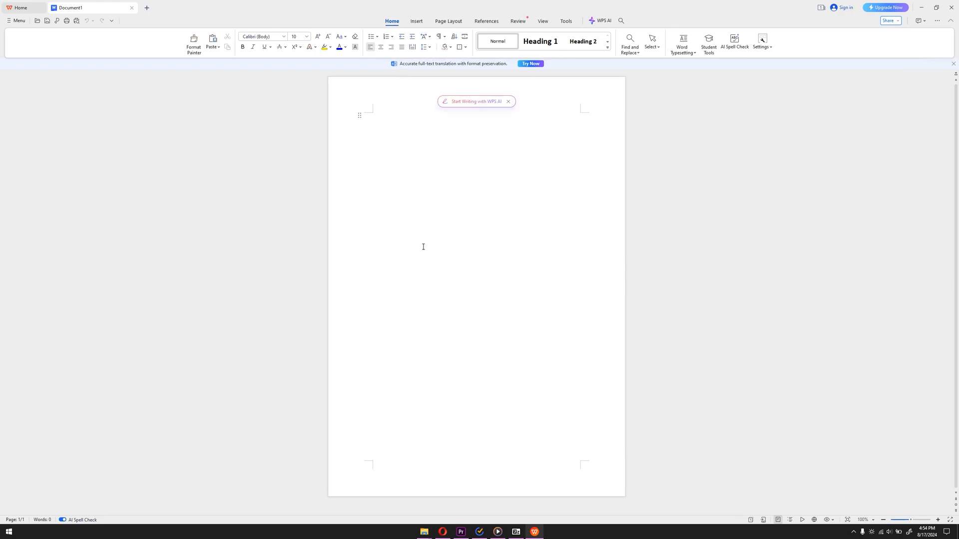
type("Sdfadsfasdfasdsfsadfdsaf sdfsdfsad")
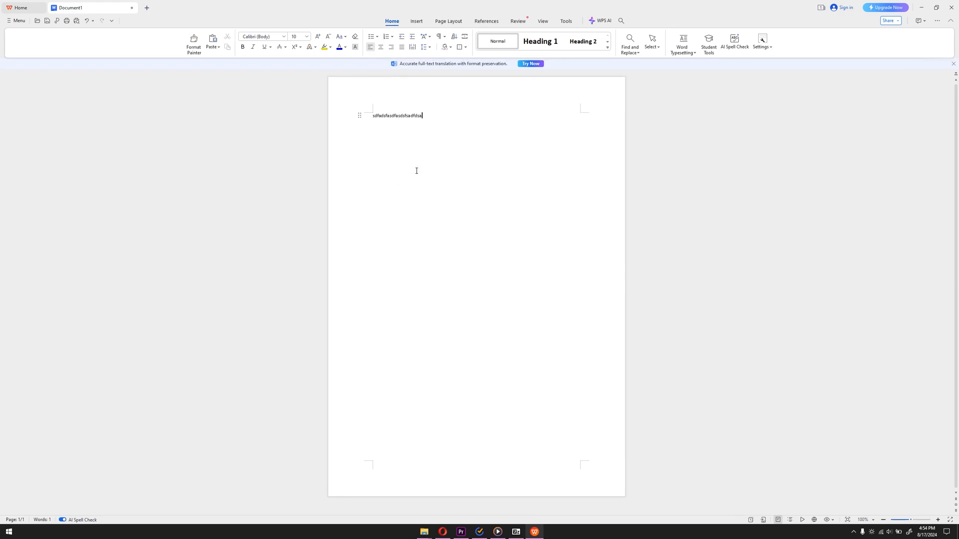
type("fasfasdfsadfadsfsdfs")
Create a new blank Slides presentation alongside the open document.
left_click(148, 8)
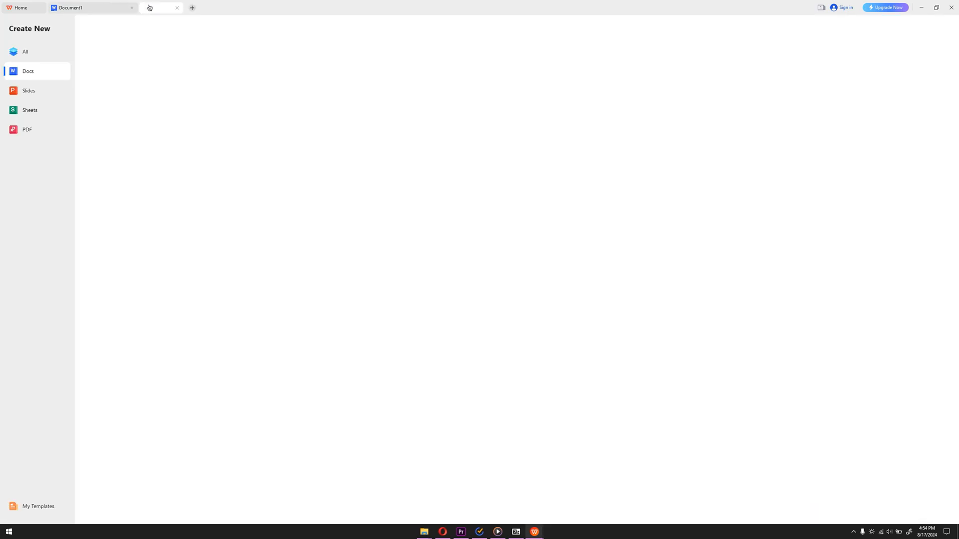
left_click(40, 95)
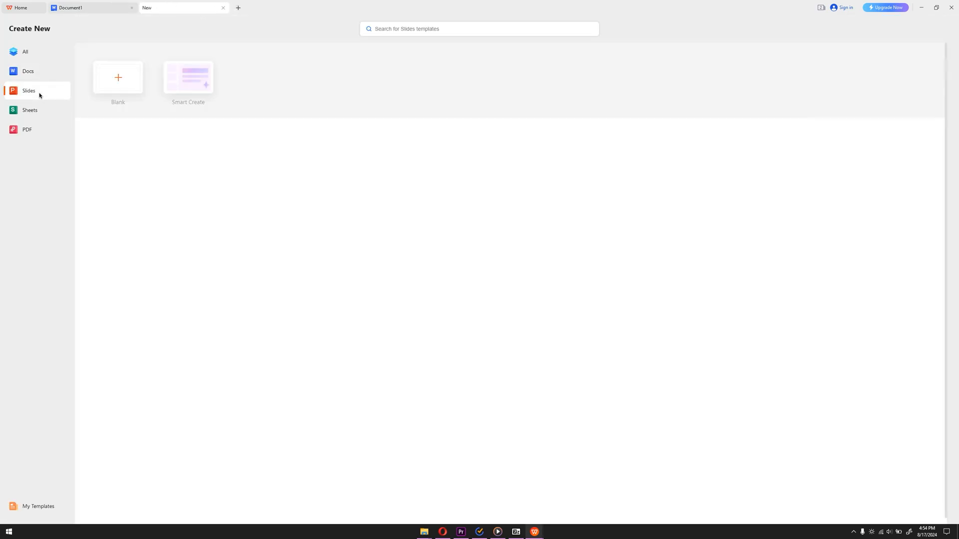
left_click(116, 81)
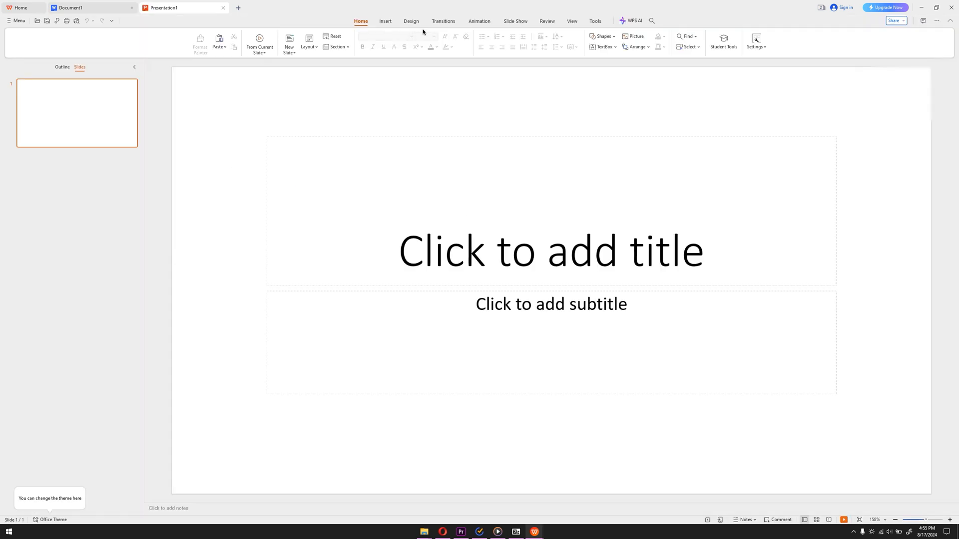
Apply the dark blue cyclist design to the presentation's slide.
left_click(439, 21)
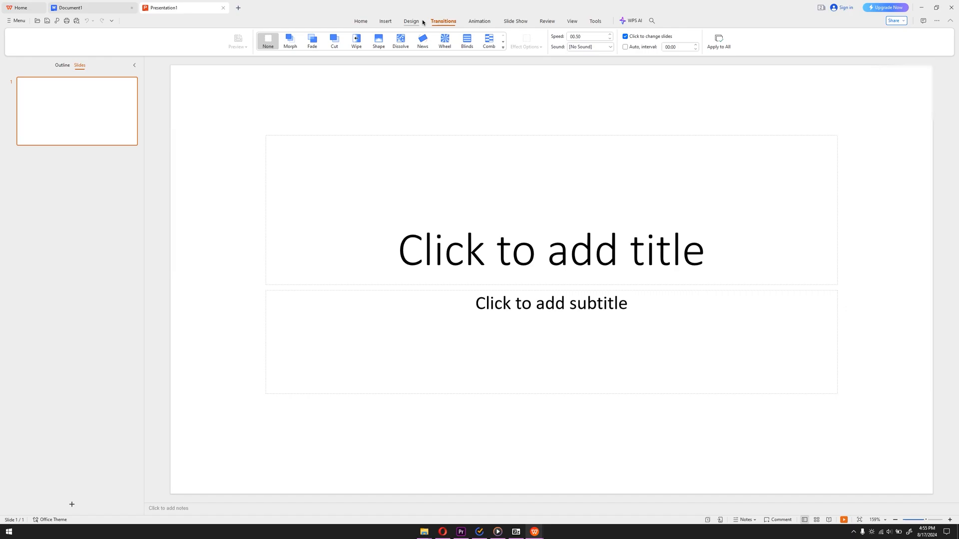
left_click(413, 21)
left_click(295, 40)
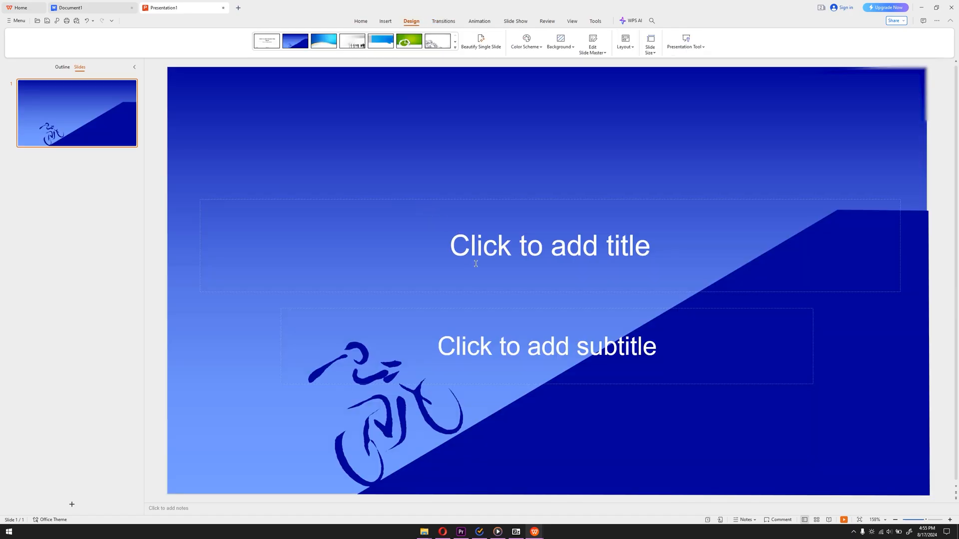
Fill the slide's title with "sfsdafas" and its subtitle with "sadfs".
left_click(488, 248)
type("sfsdafas")
left_click(500, 344)
type("sadfs")
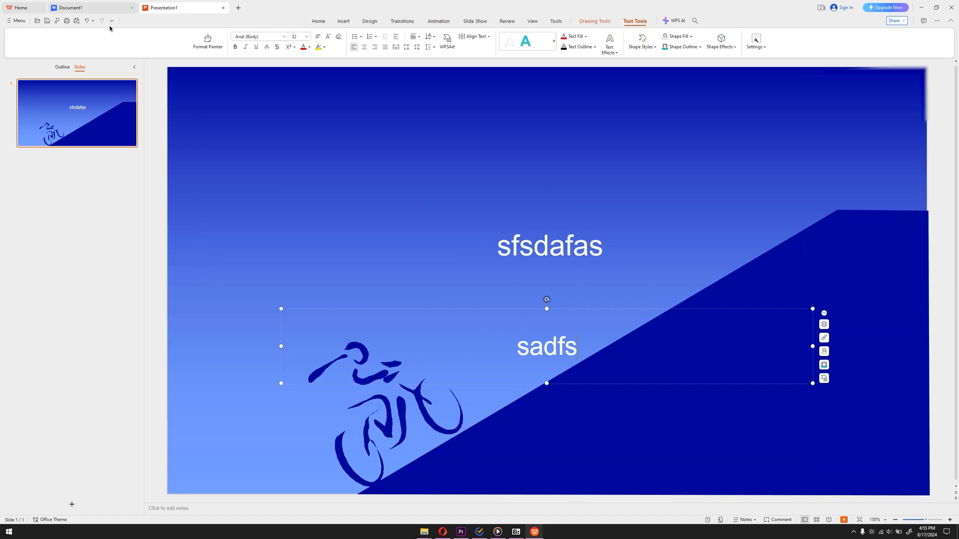
Create a document from the Minimalist resume3 template, signing in with Google for the download, and select its portrait photo.
left_click(21, 8)
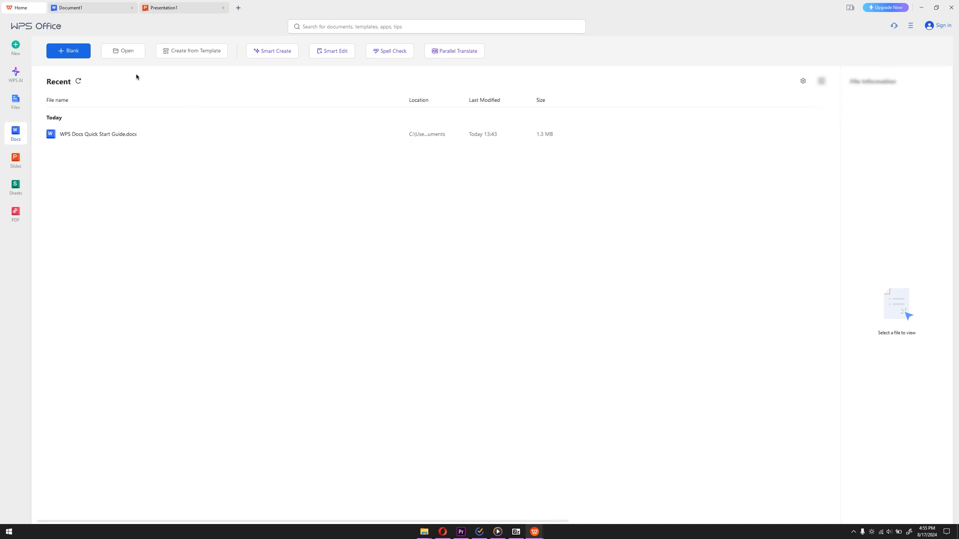
left_click(210, 53)
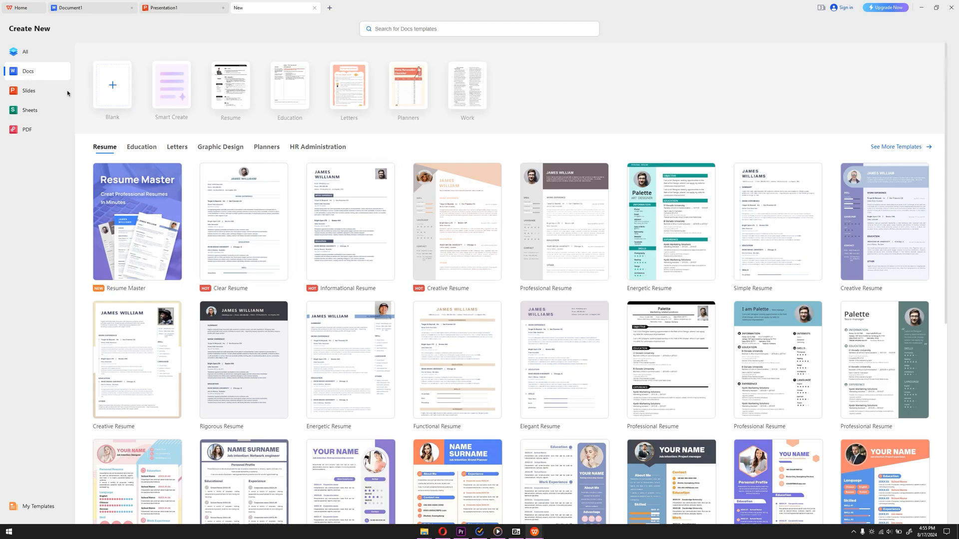
scroll(374, 288, "down", 5)
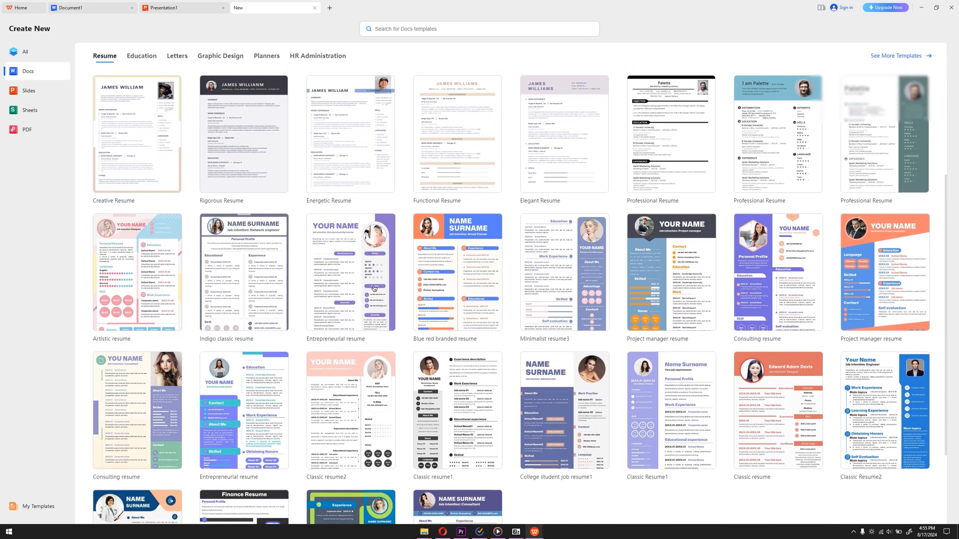
scroll(374, 288, "down", 1)
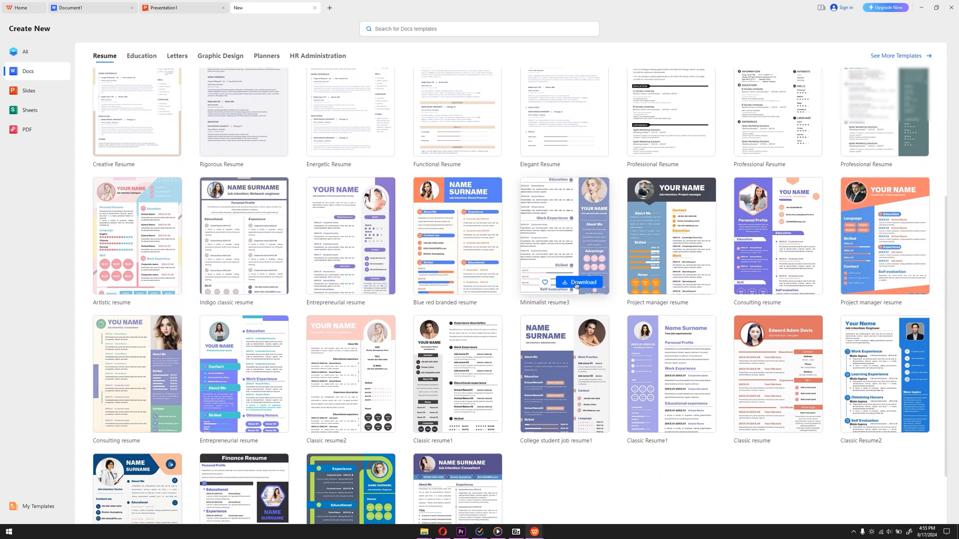
left_click(577, 283)
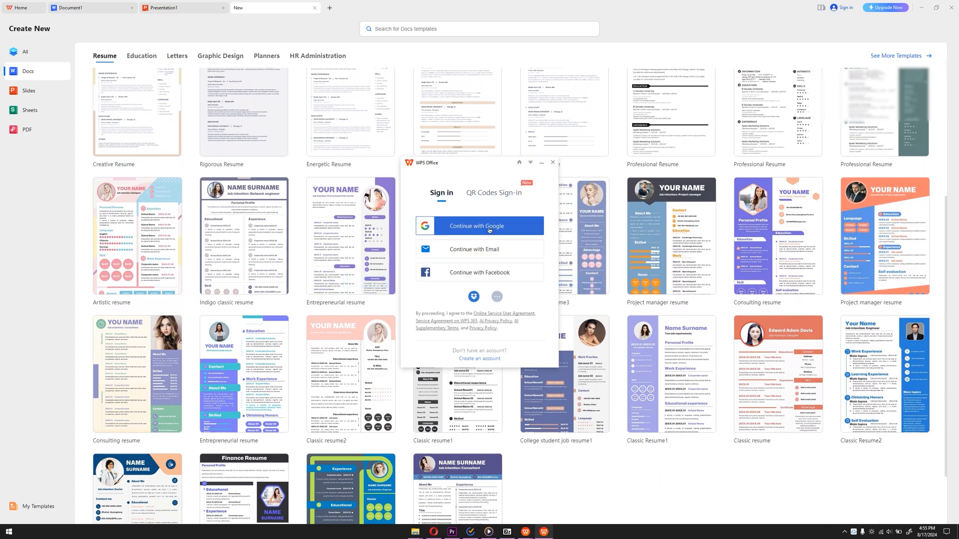
left_click(489, 230)
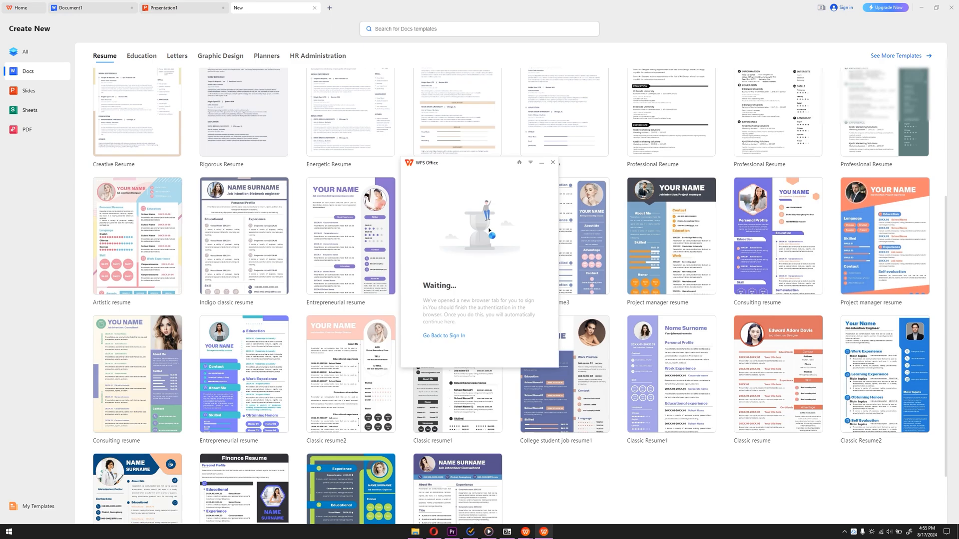
left_click(579, 283)
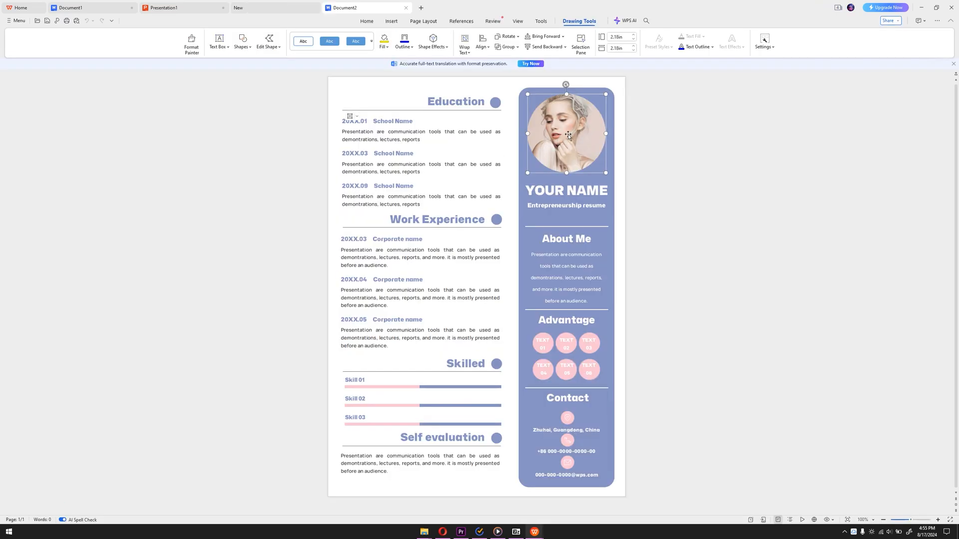
left_click(567, 134)
Look through the Education, Business and Work categories of the Slides templates.
left_click(238, 8)
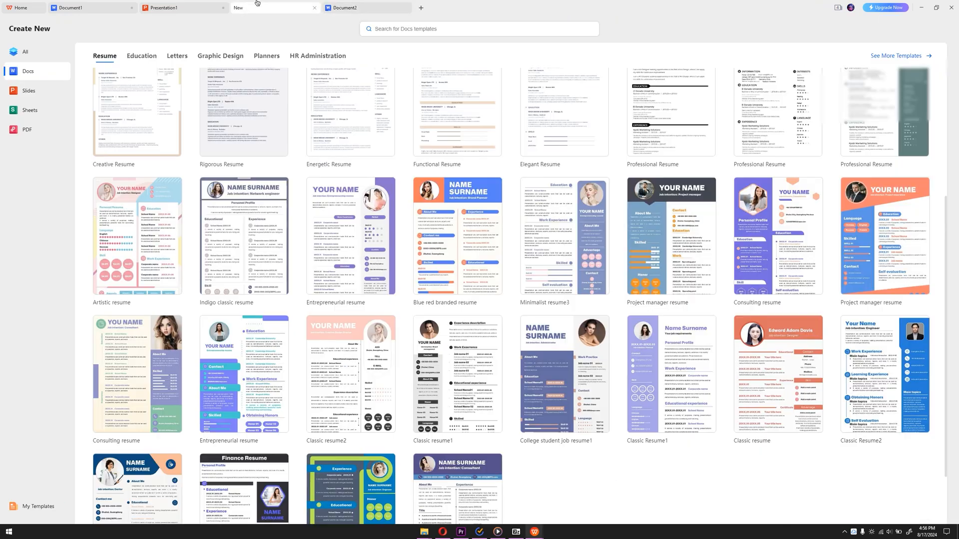
left_click(28, 91)
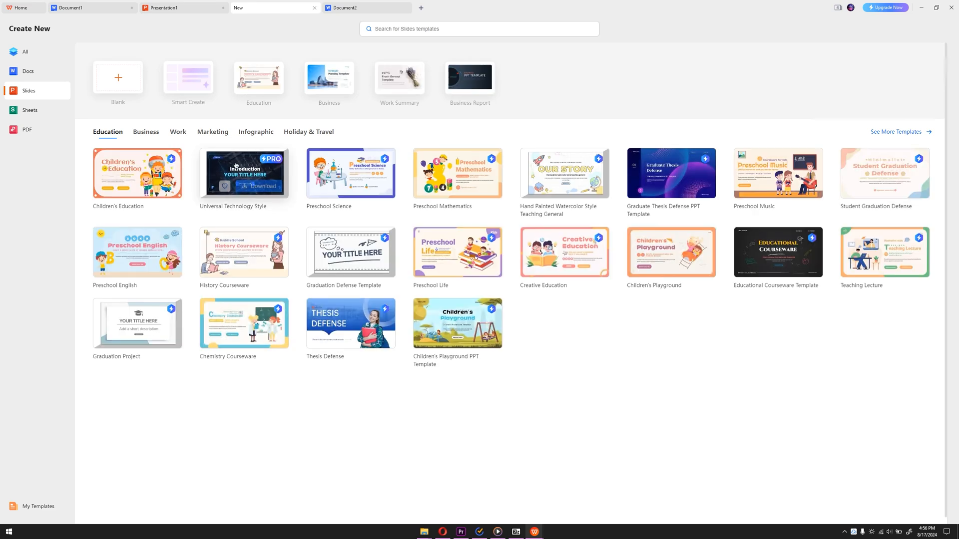
left_click(145, 132)
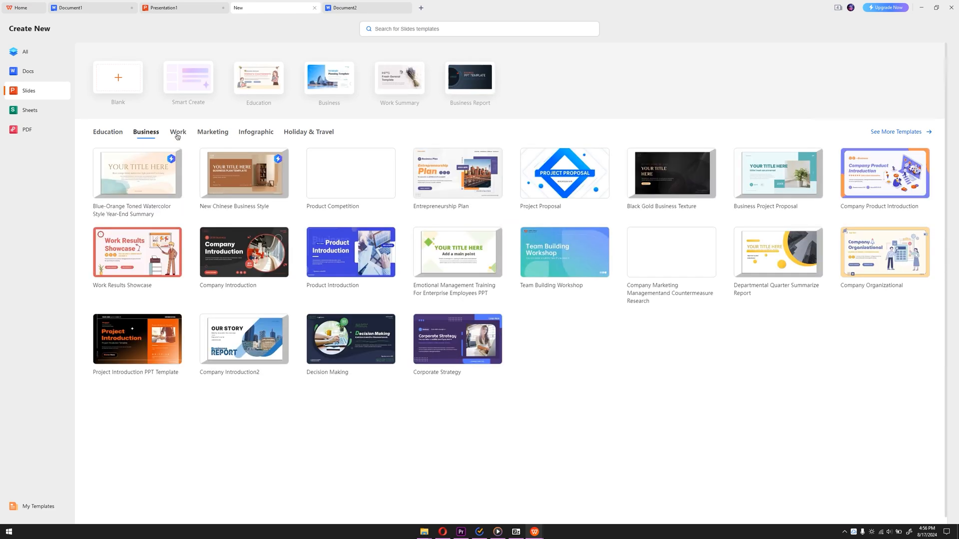
left_click(177, 136)
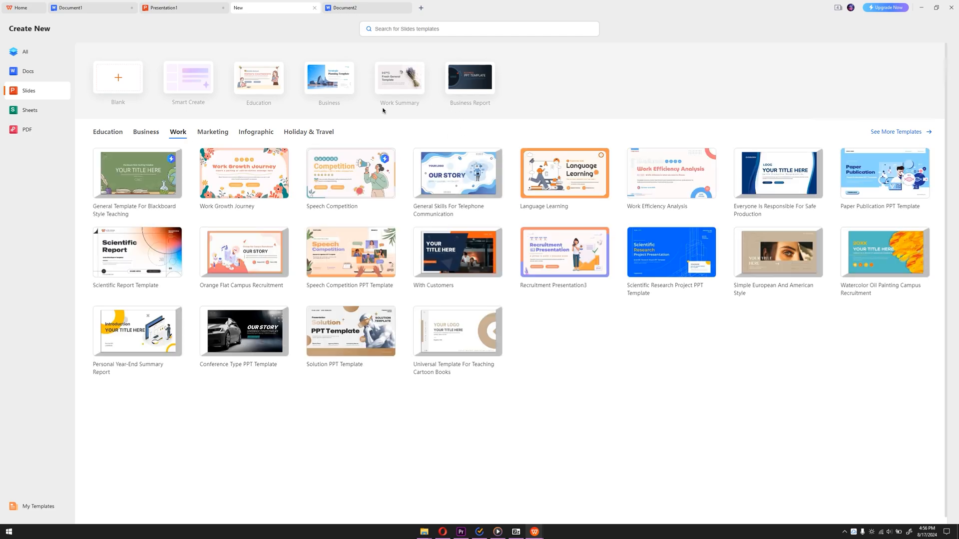
Switch to the YouTube channel page in Opera and look through its latest videos.
left_click(104, 2)
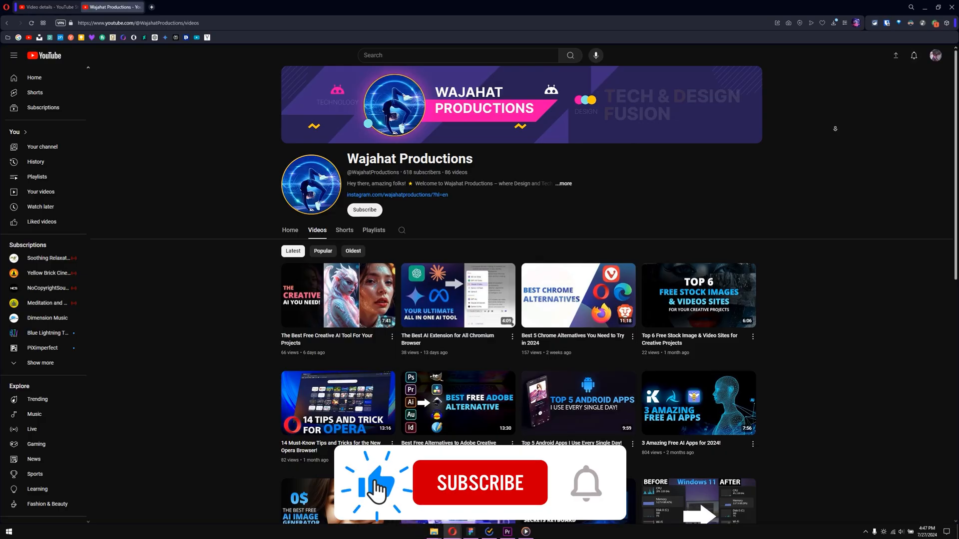
scroll(835, 128, "down", 2)
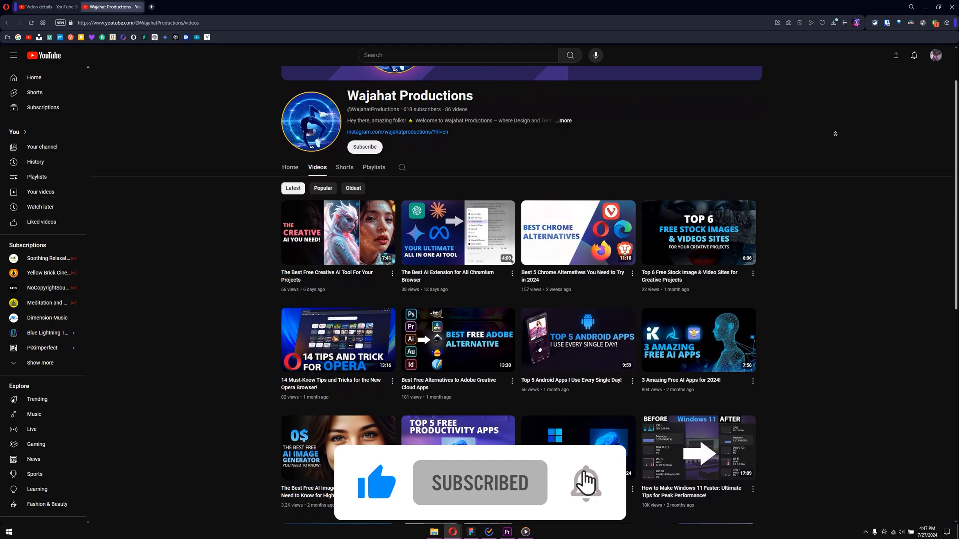
scroll(835, 133, "down", 2)
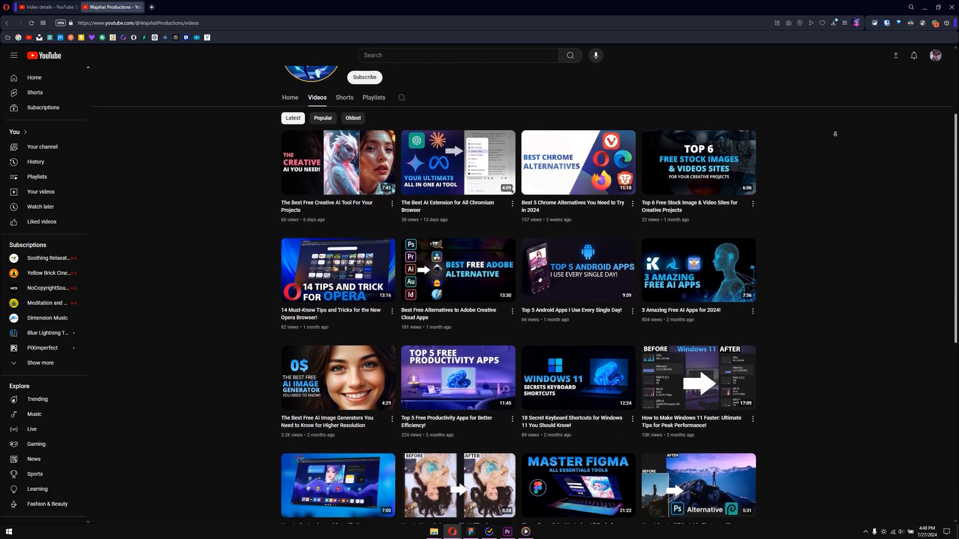
scroll(835, 134, "down", 3)
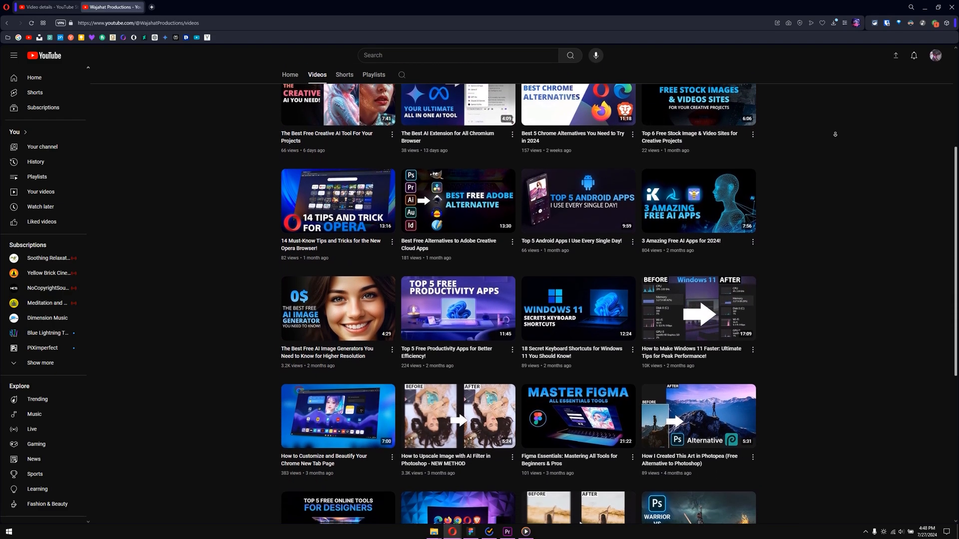
scroll(835, 134, "down", 3)
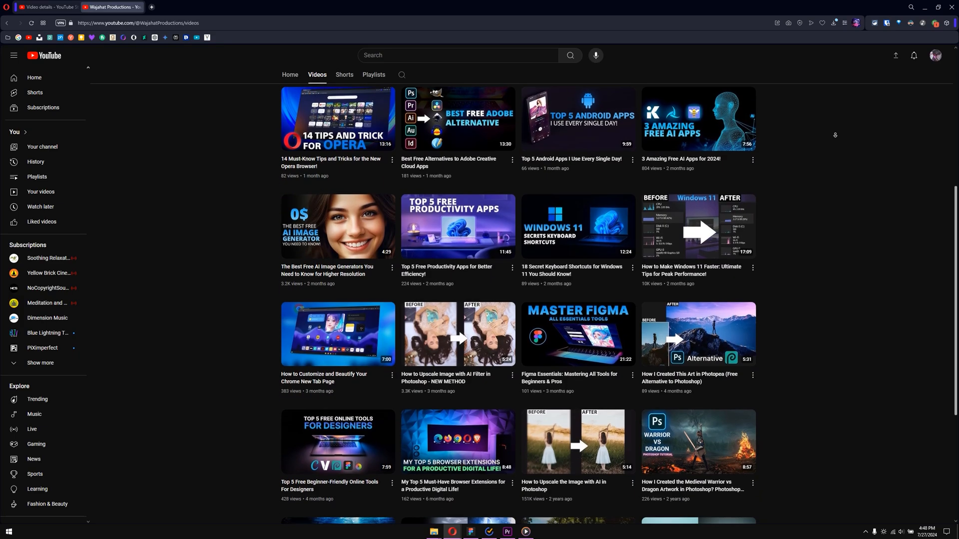
scroll(835, 135, "down", 1)
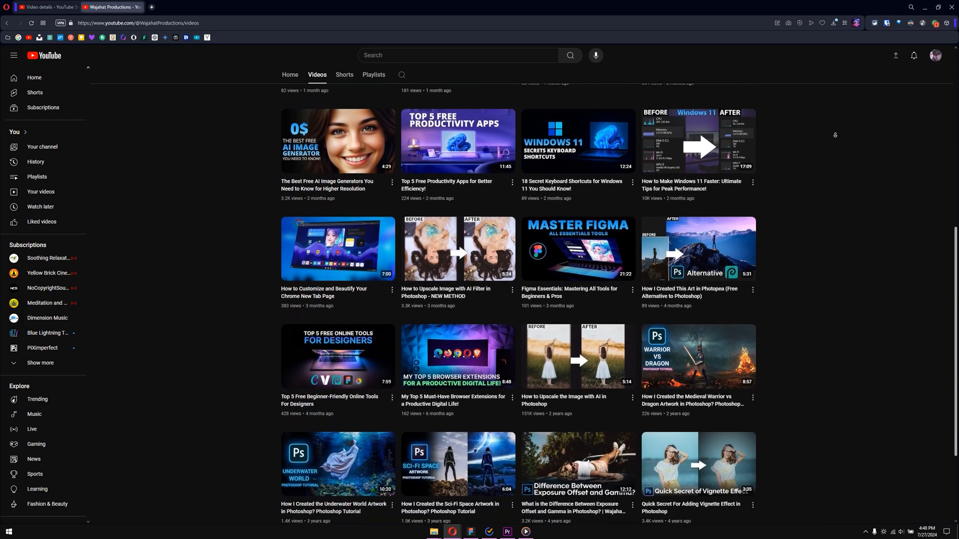